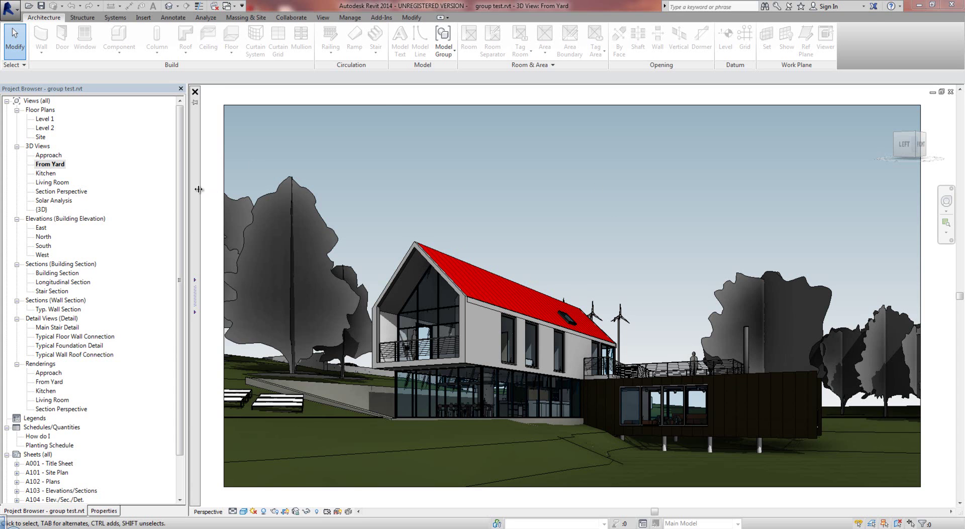
Keep the Design category and add a family-browser project group named 'Test Project Group'.
mouse_move(198, 190)
left_click(346, 91)
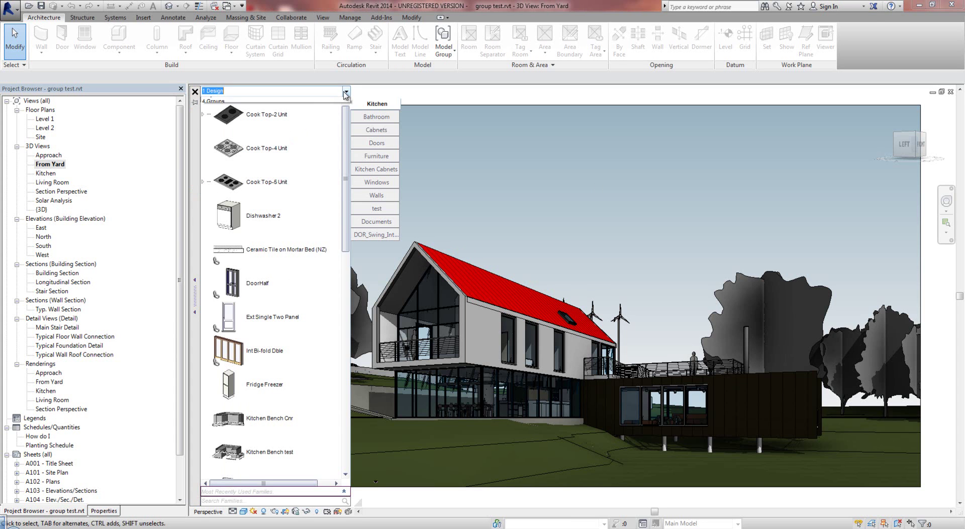
left_click(298, 184)
right_click(297, 185)
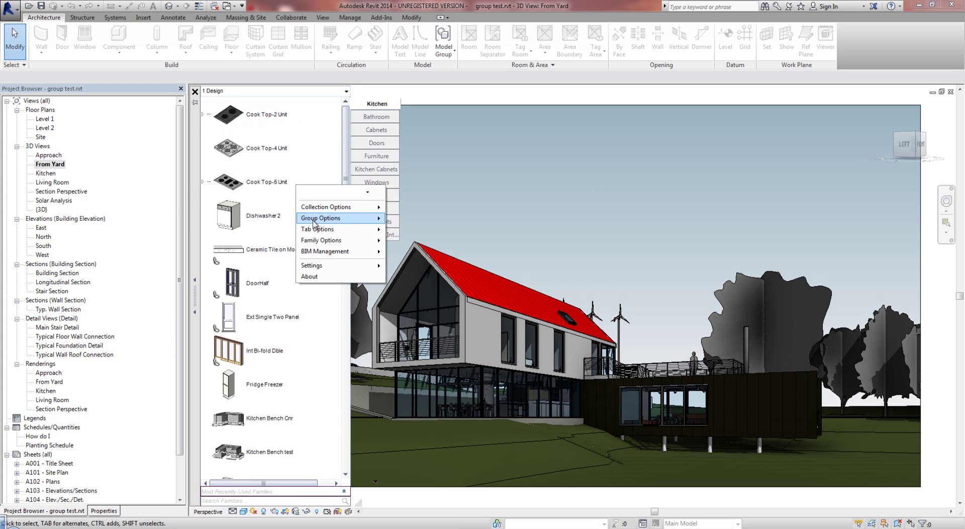
mouse_move(314, 223)
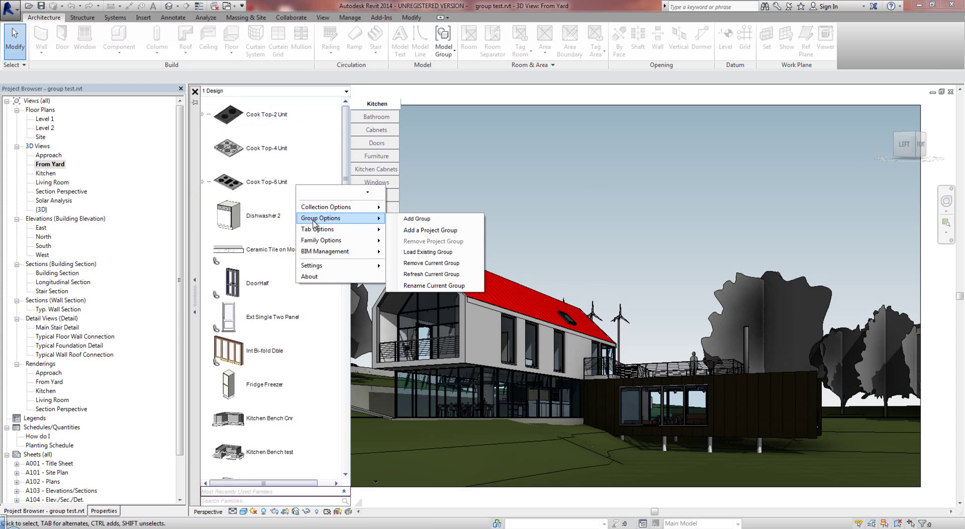
left_click(428, 230)
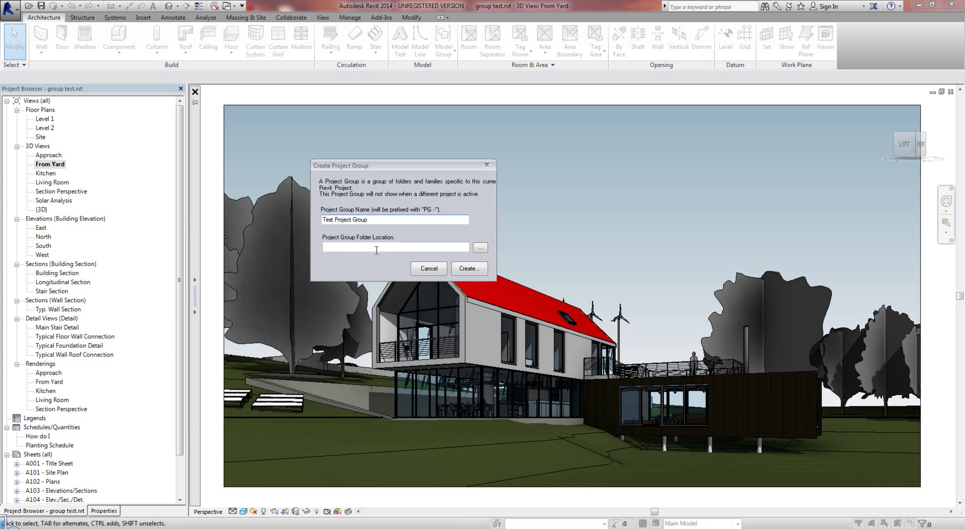
Set the group's folder location to Libraries > Documents > My Documents > Project Group Test.
left_click(431, 247)
left_click(481, 248)
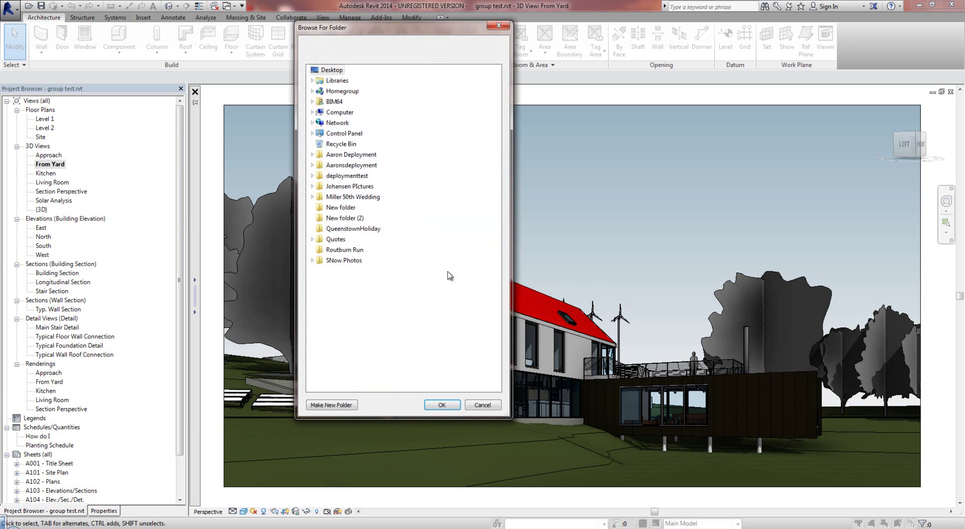
left_click(312, 81)
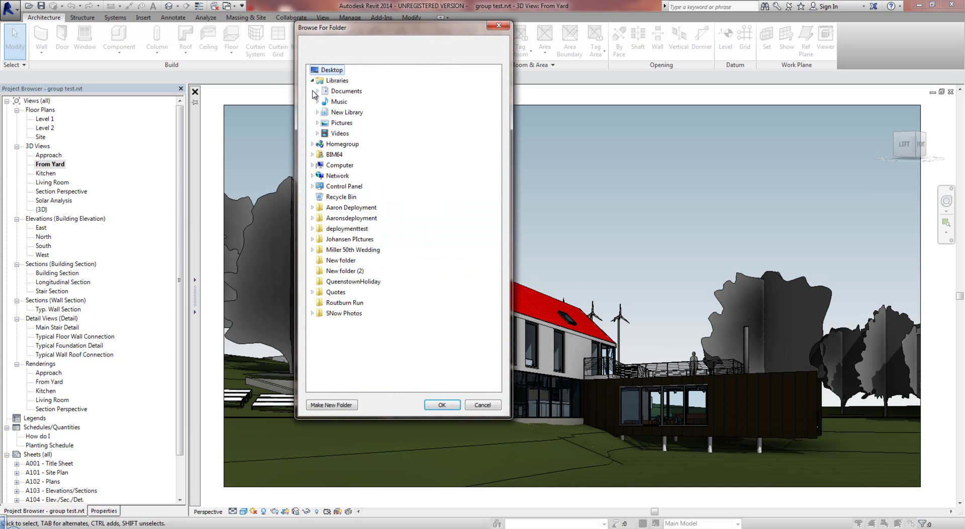
left_click(318, 92)
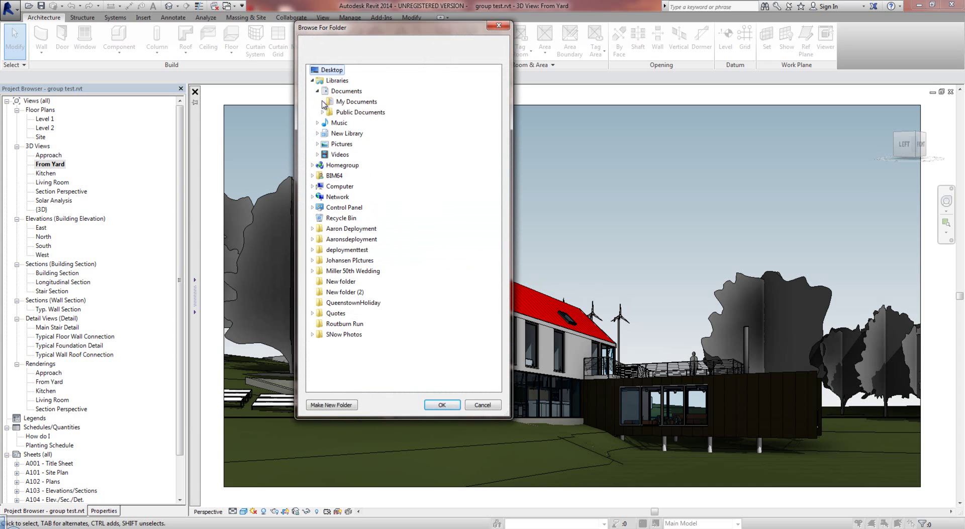
left_click(322, 101)
left_click_drag(498, 100, 496, 171)
left_click(357, 334)
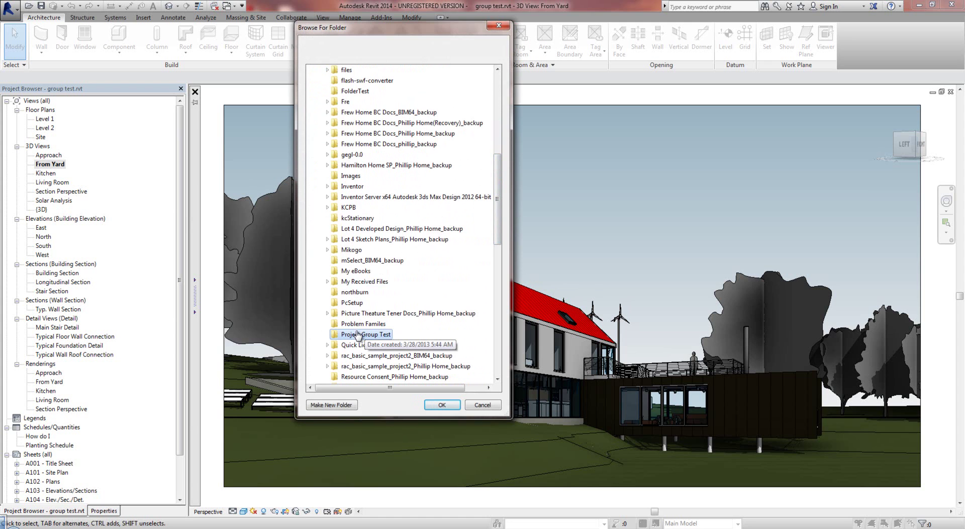
left_click(442, 406)
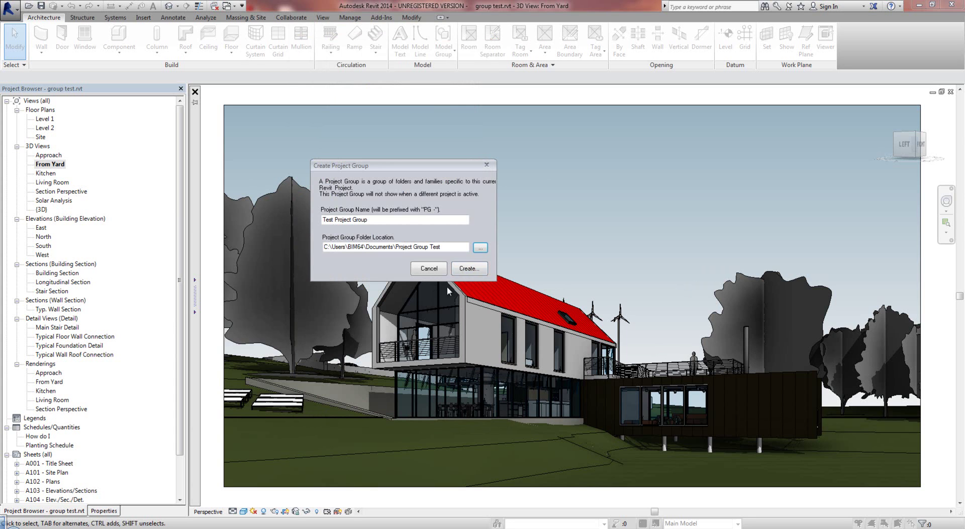
Create the project group and confirm '5 PG - Test Project Group' appears in the category list.
left_click(475, 272)
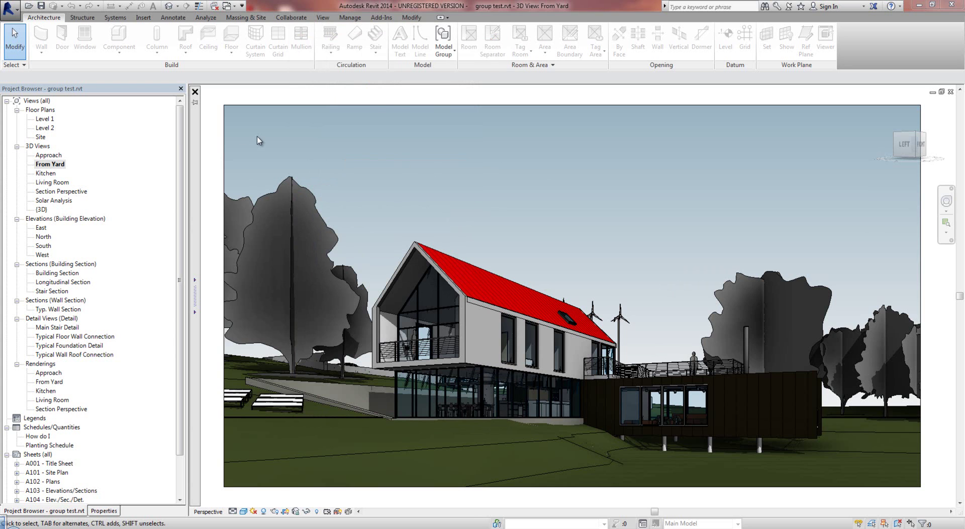
mouse_move(197, 146)
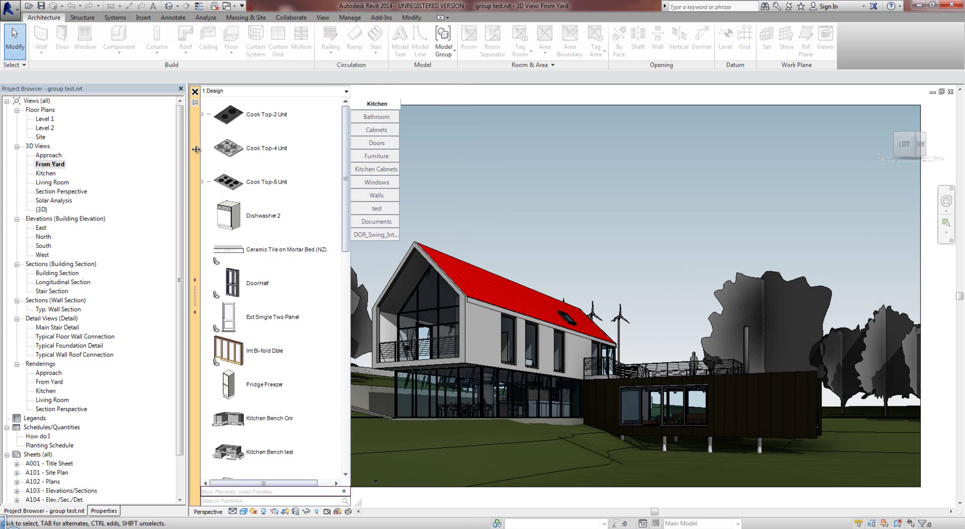
left_click(347, 91)
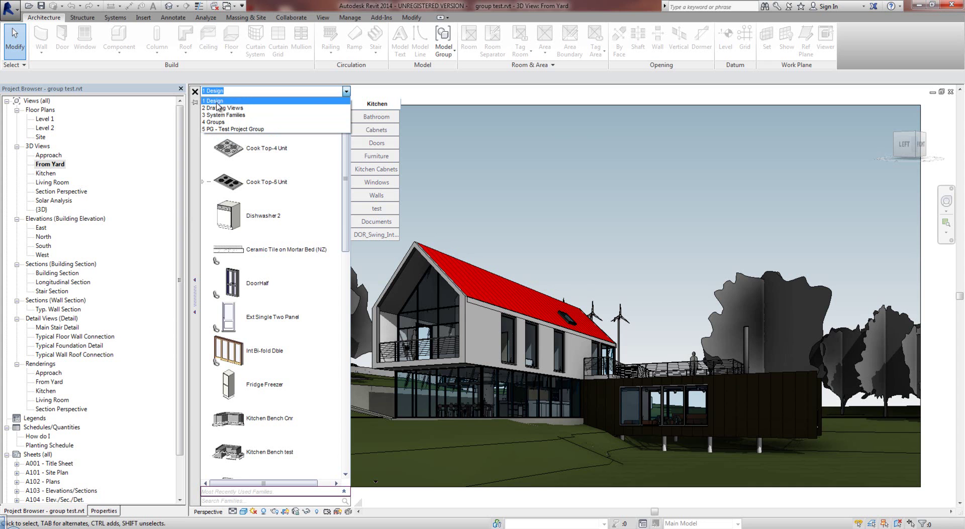
Switch to PG - Test Project Group and add a Furniture tab.
left_click(247, 130)
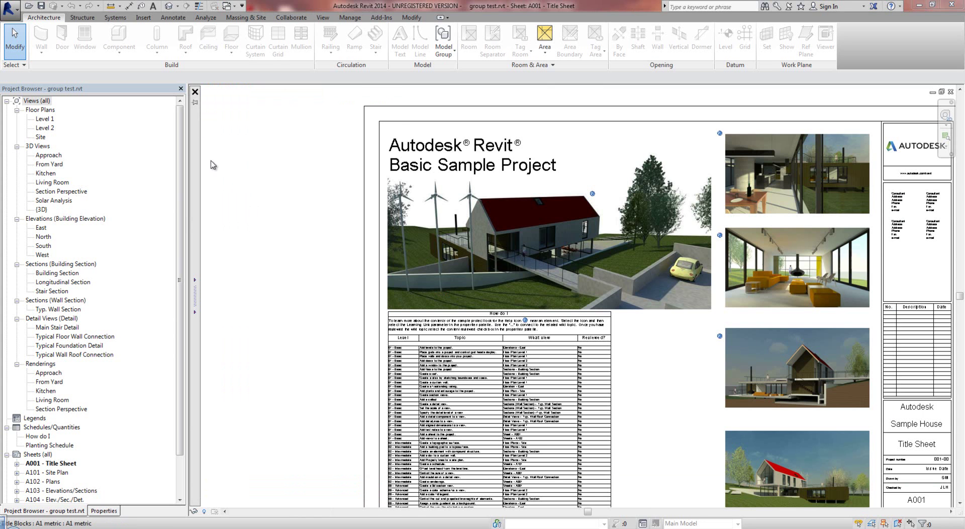
mouse_move(199, 155)
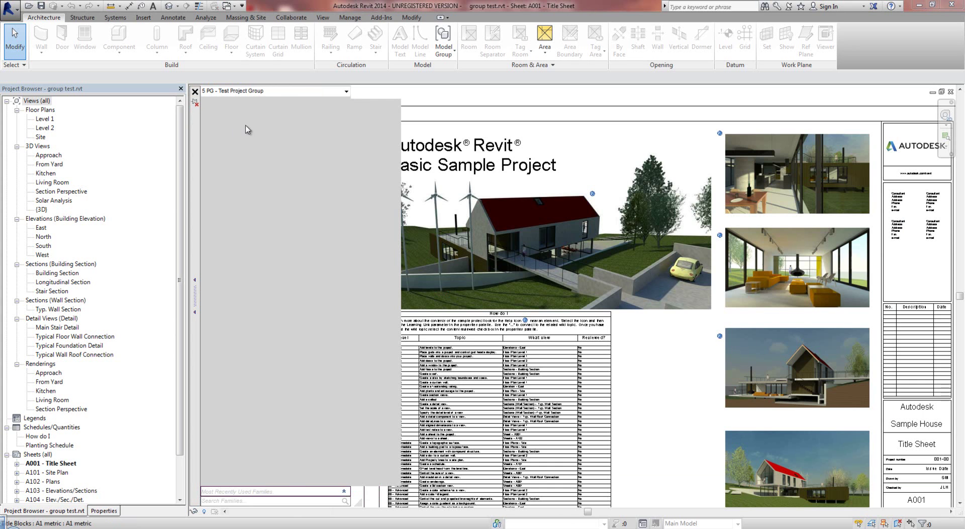
right_click(236, 170)
mouse_move(254, 213)
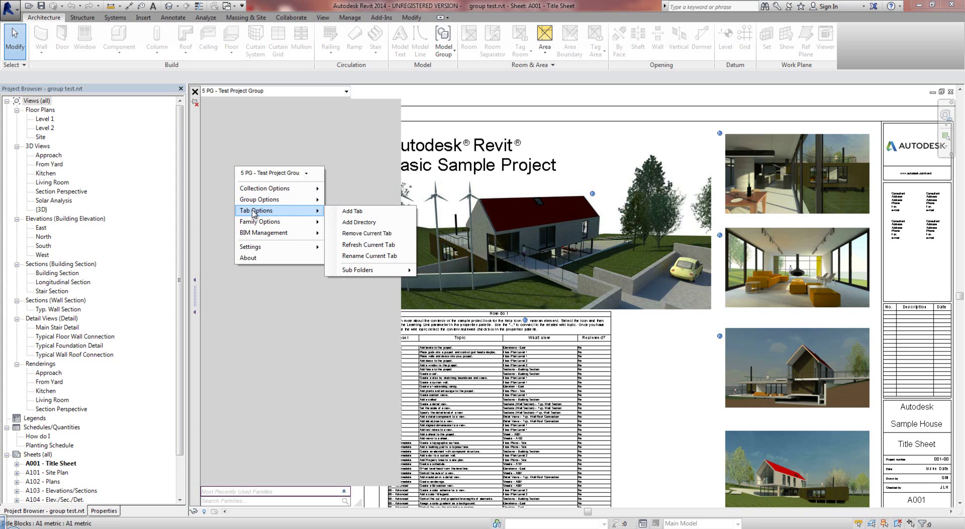
left_click(352, 211)
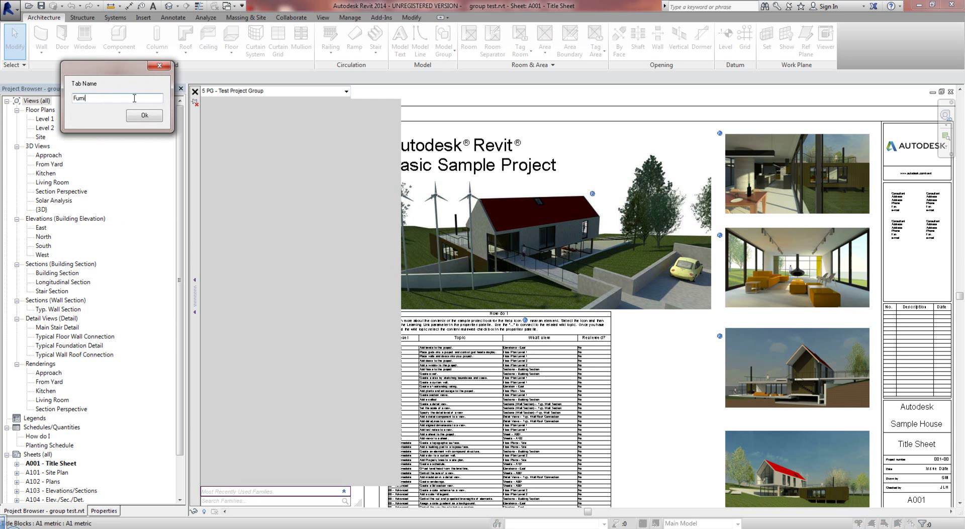
left_click(145, 115)
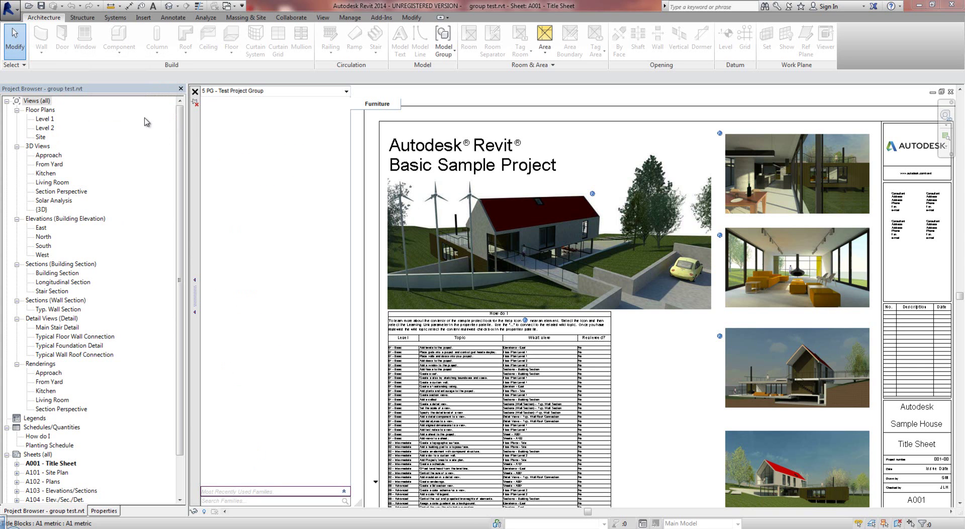
Add a second tab named 'PLumbing' to the project group.
right_click(258, 176)
mouse_move(335, 219)
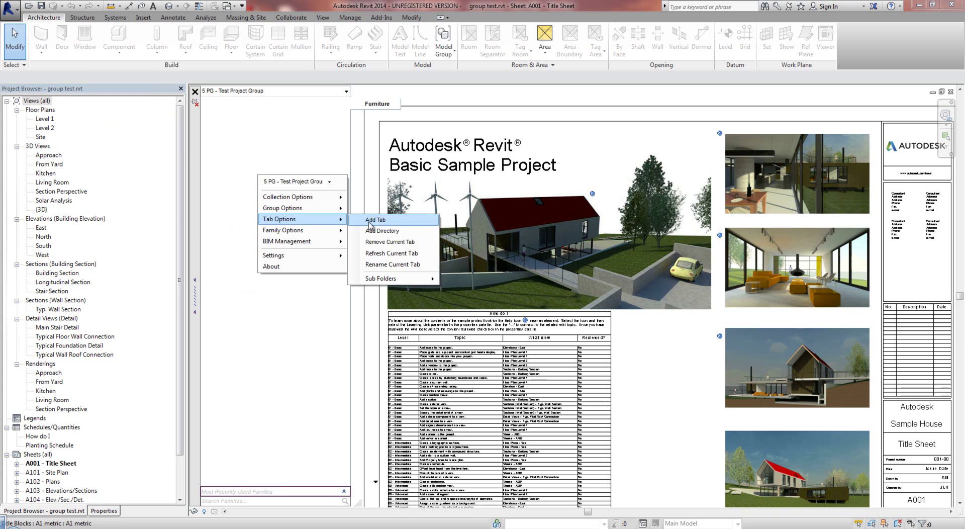
left_click(367, 221)
left_click(123, 111)
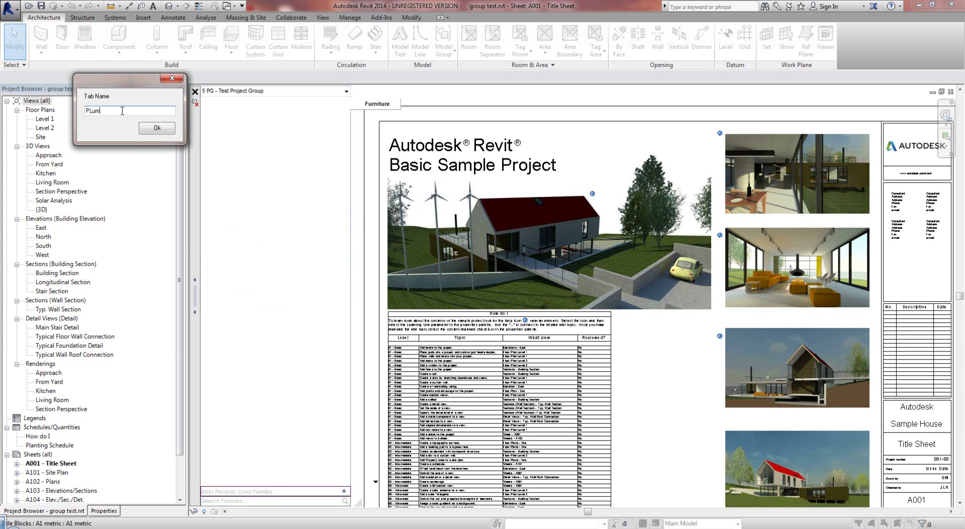
type("PLumbing")
left_click(156, 127)
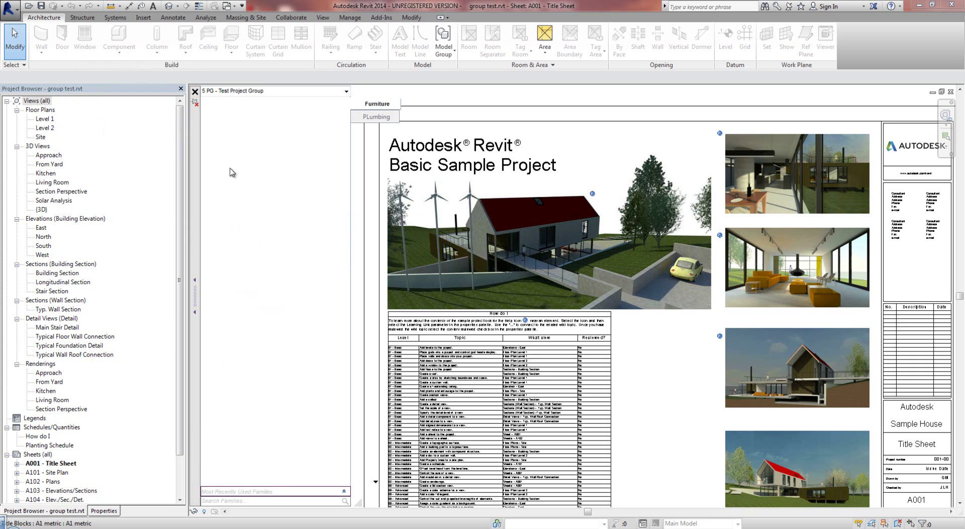
Add a third tab named 'Doors' and switch to it.
right_click(240, 180)
mouse_move(262, 221)
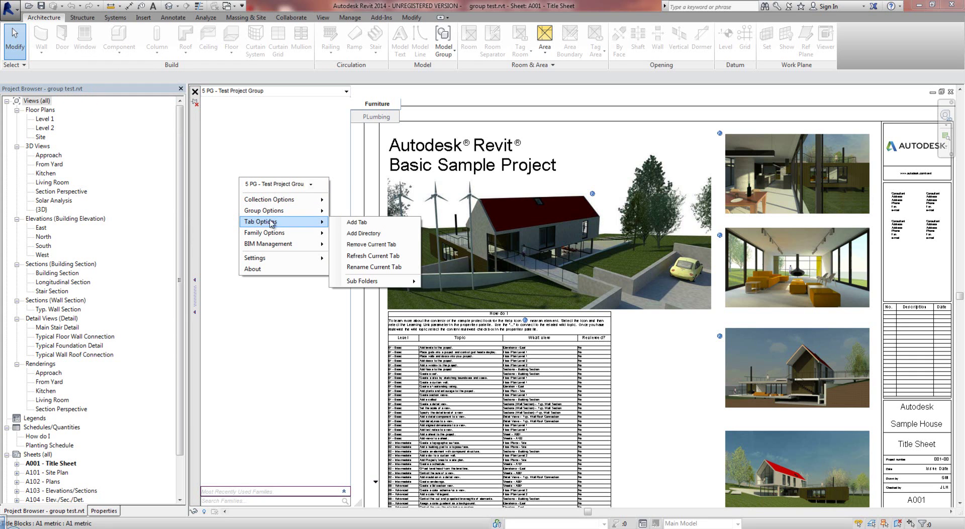
left_click(346, 222)
left_click(137, 123)
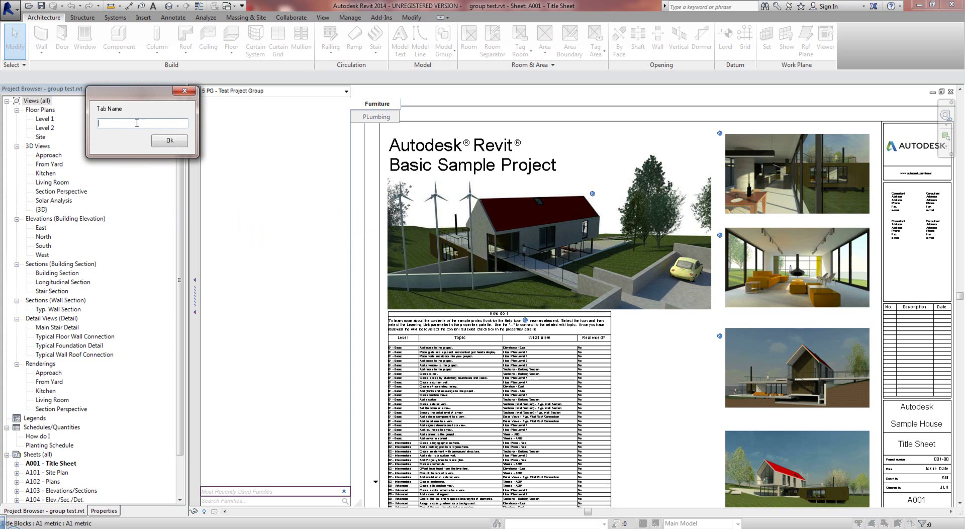
type("Doors")
left_click(169, 141)
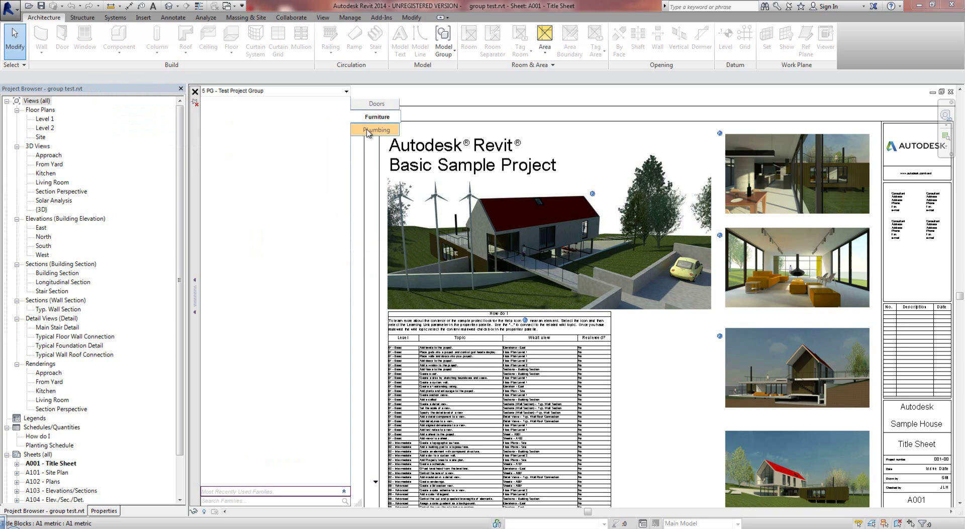
left_click(370, 105)
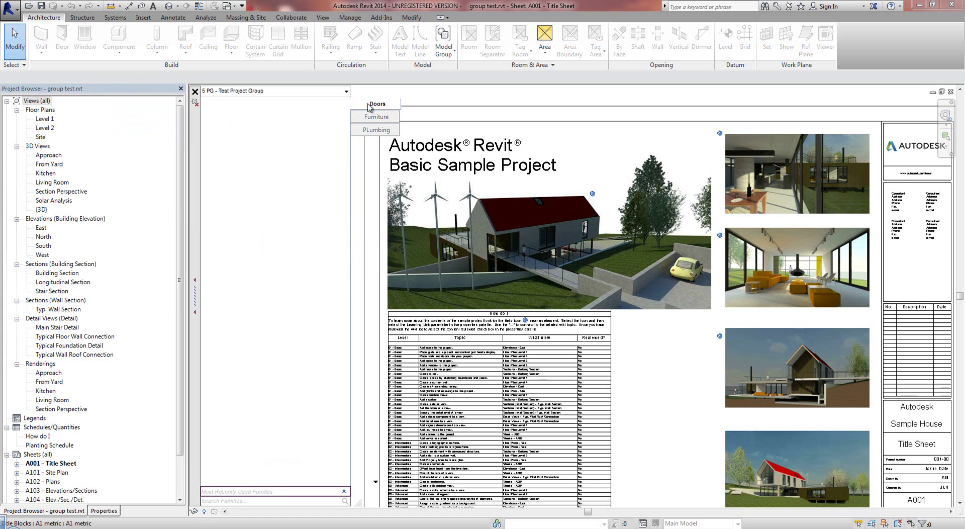
left_click(346, 90)
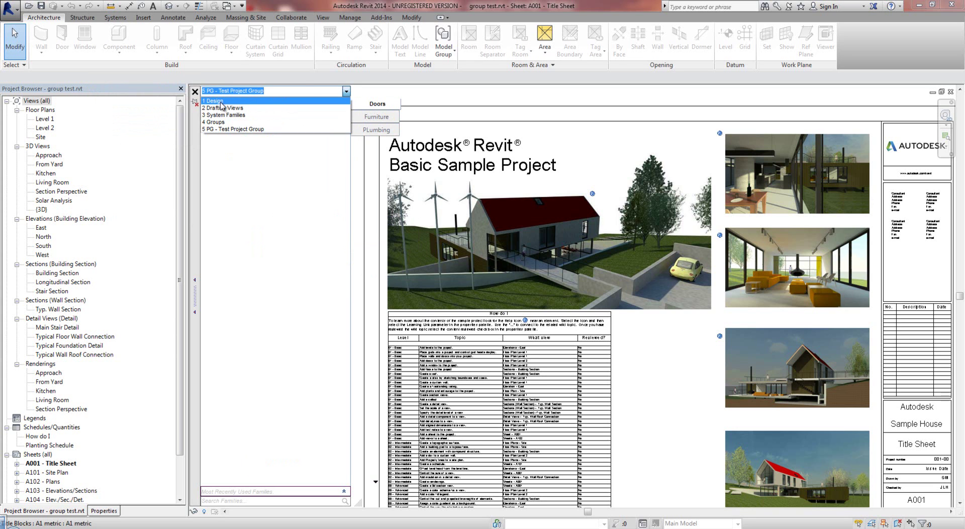
From Design's door families, add DoorHalf - Copy to the group's Doors folder.
left_click(221, 102)
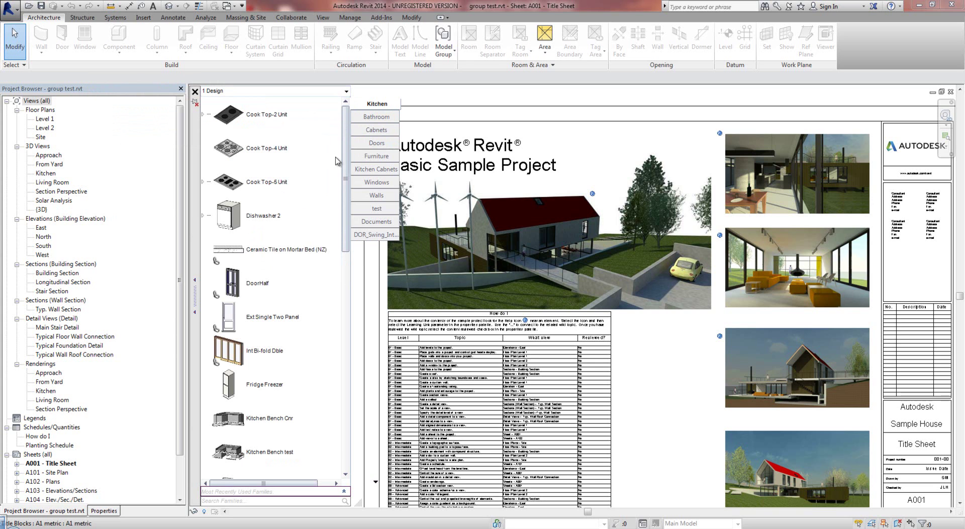
left_click(356, 145)
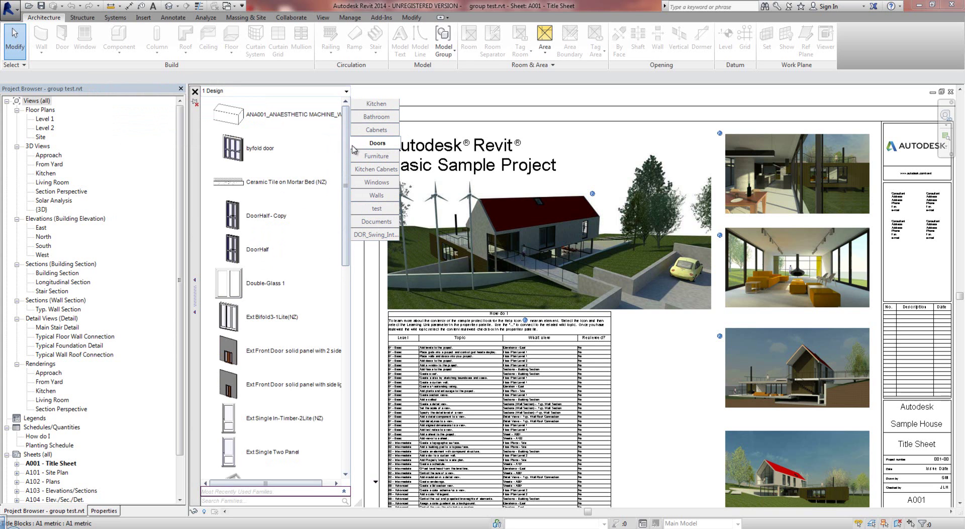
right_click(272, 221)
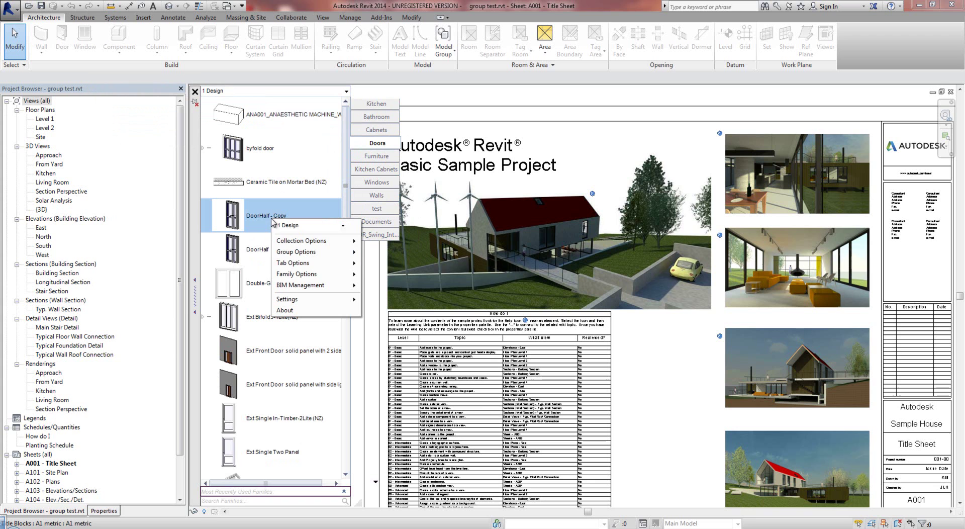
mouse_move(303, 277)
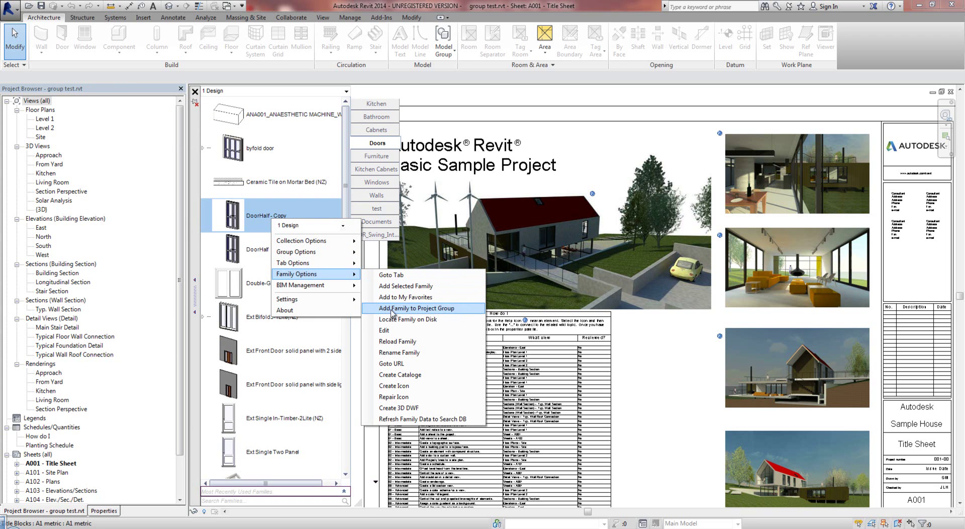
left_click(418, 309)
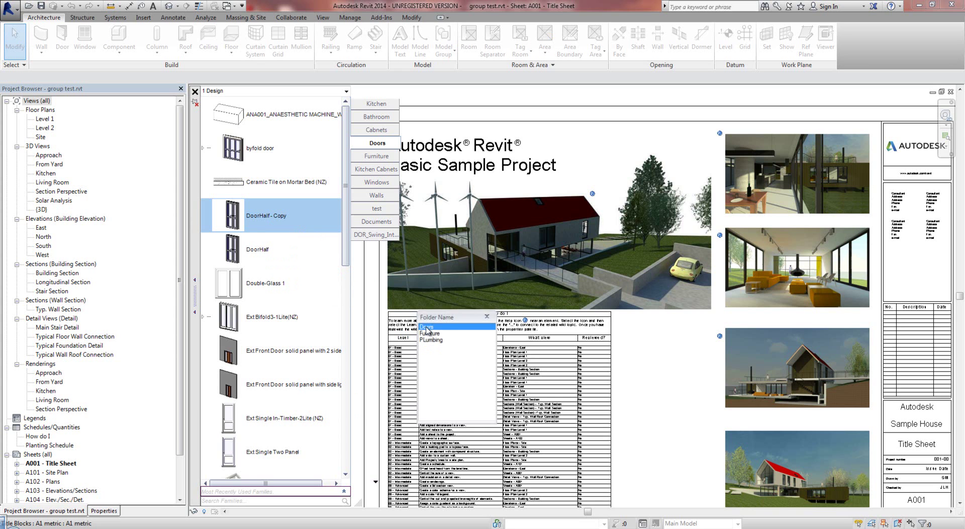
double_click(427, 328)
Add Ext Bifold3-1Lite(NZ) and Int Bi-fold Dble to the Doors folder as well.
right_click(233, 330)
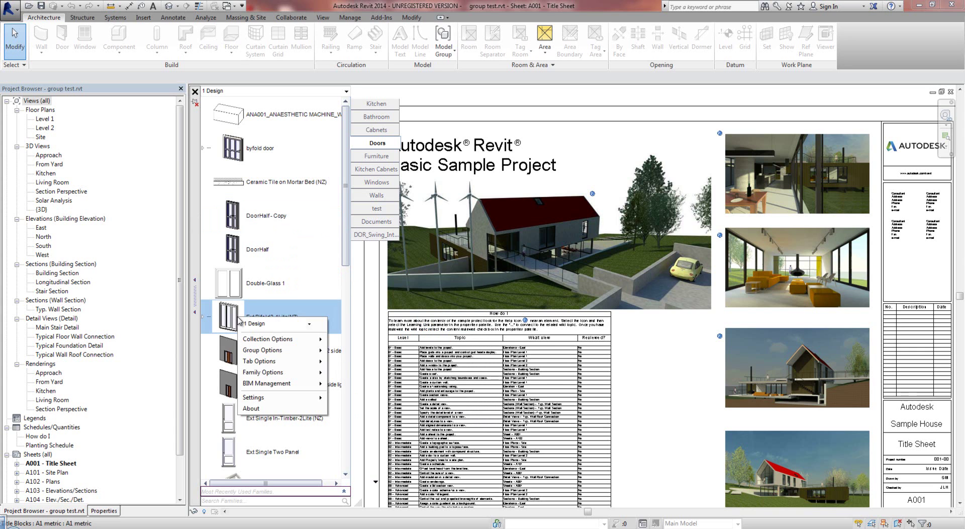
mouse_move(275, 365)
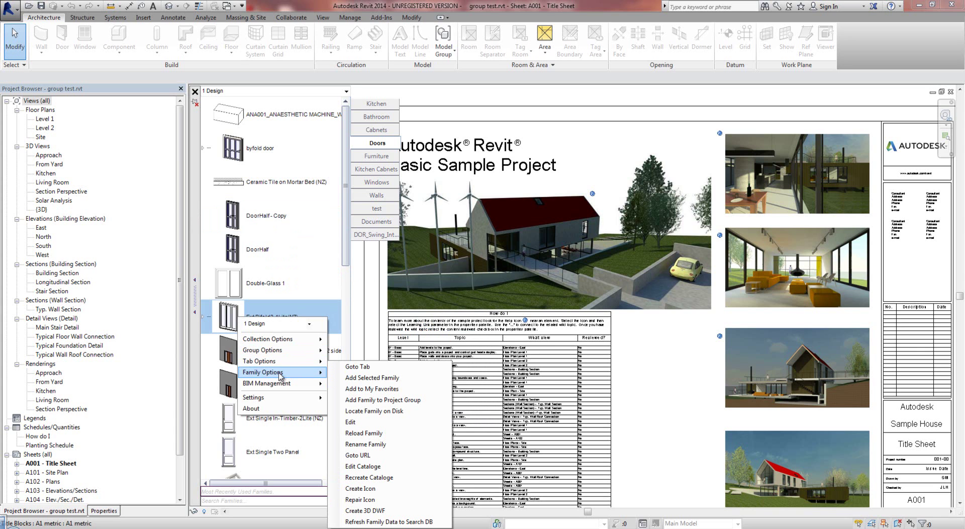
left_click(386, 400)
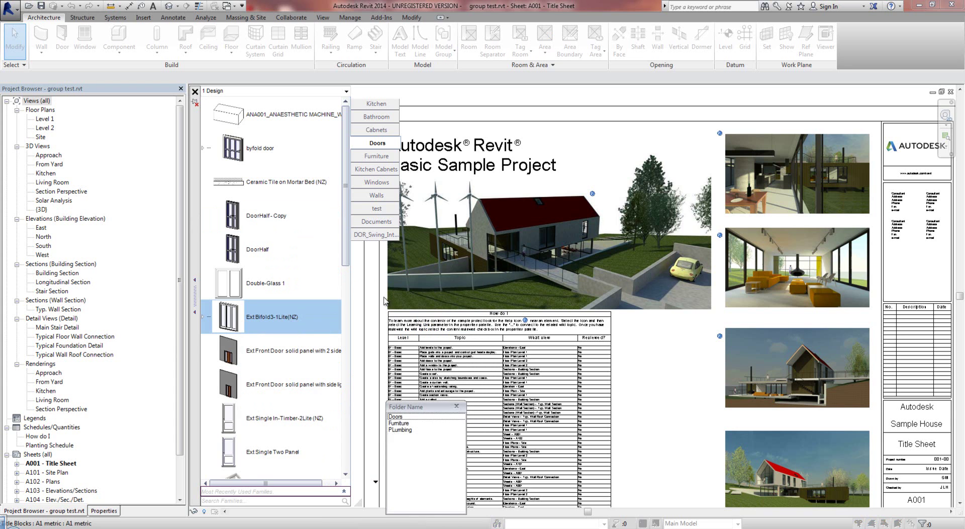
left_click(396, 418)
scroll(272, 362, "down", 5)
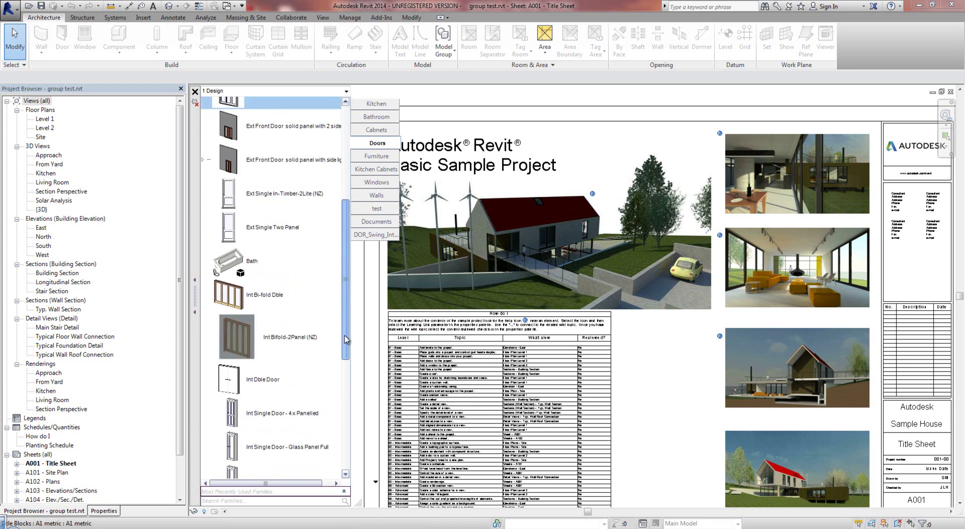
right_click(231, 265)
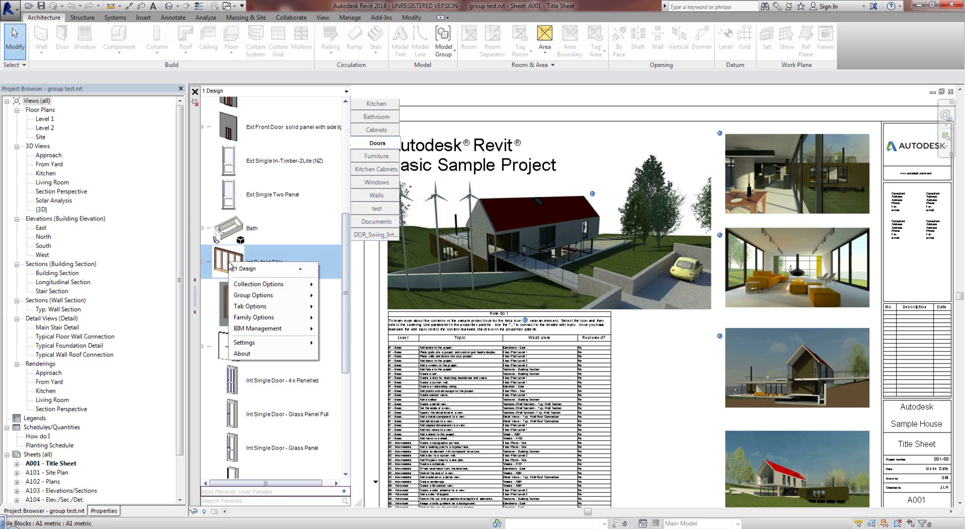
mouse_move(260, 312)
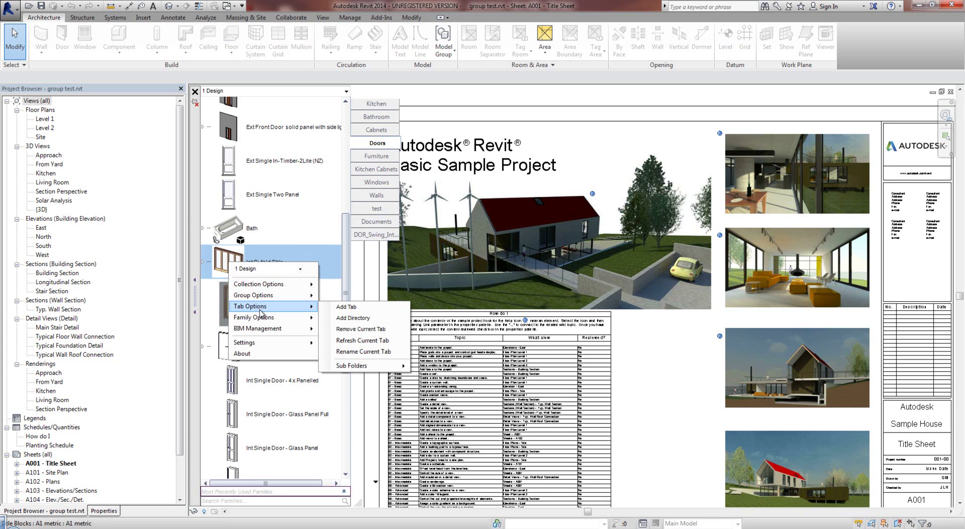
left_click(378, 352)
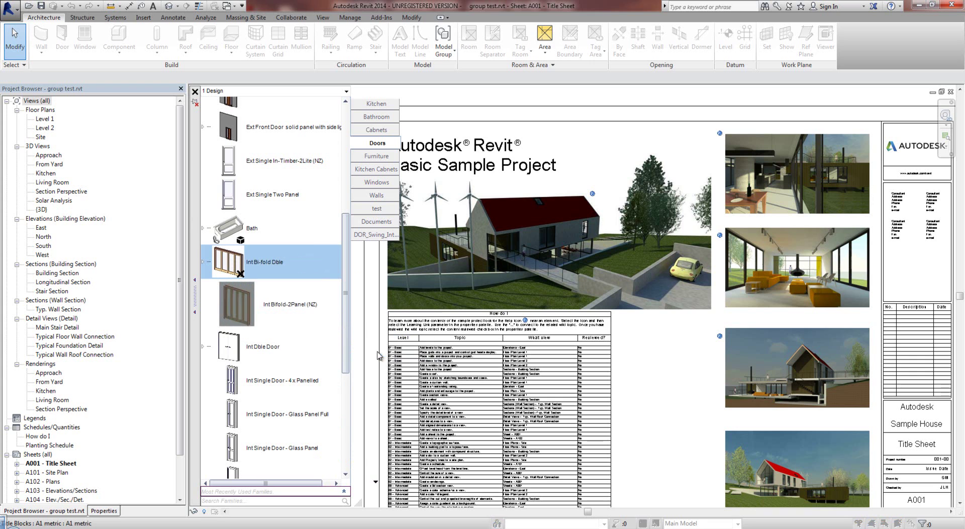
left_click(394, 369)
Add the Bath family to the project group's PLumbing tab.
left_click(394, 370)
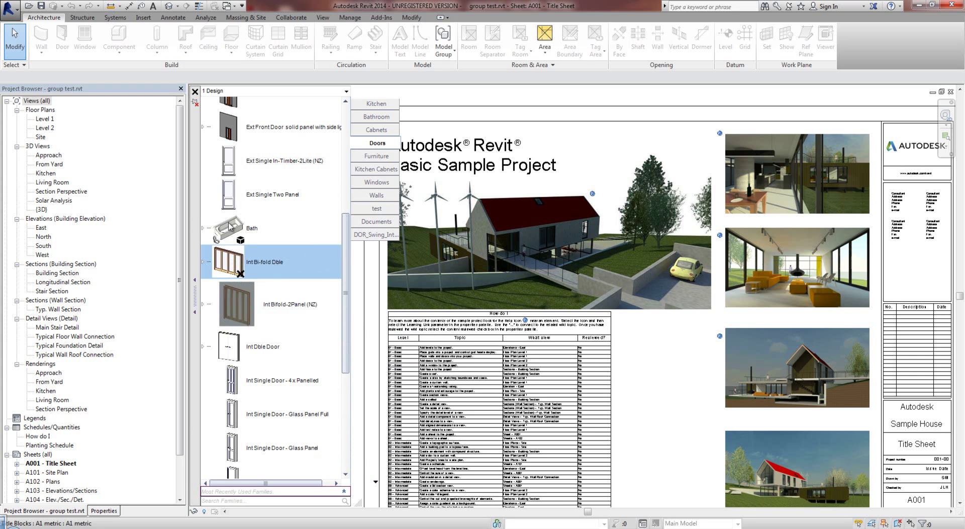
right_click(236, 229)
mouse_move(282, 278)
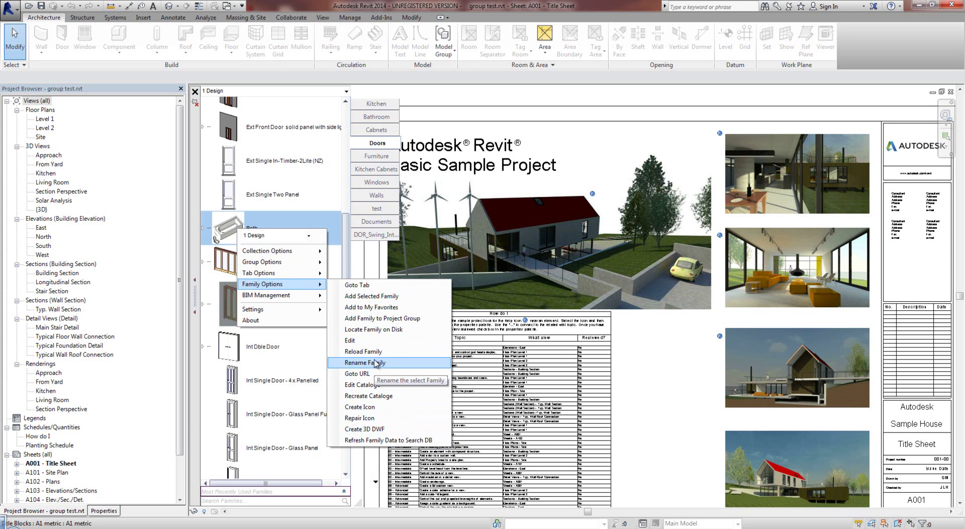
left_click(400, 319)
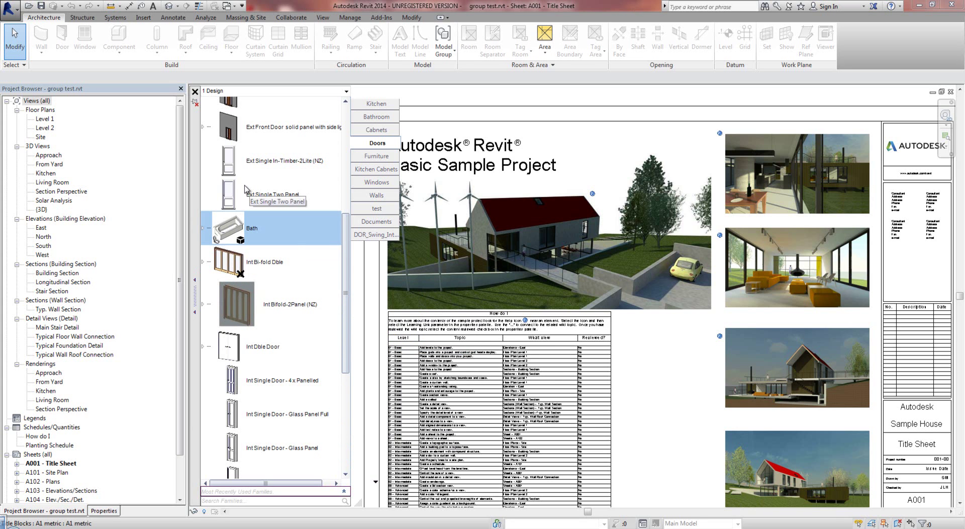
left_click(347, 91)
Review the group's Furniture and PLumbing tabs, then locate the Bath family file on disk.
left_click(236, 124)
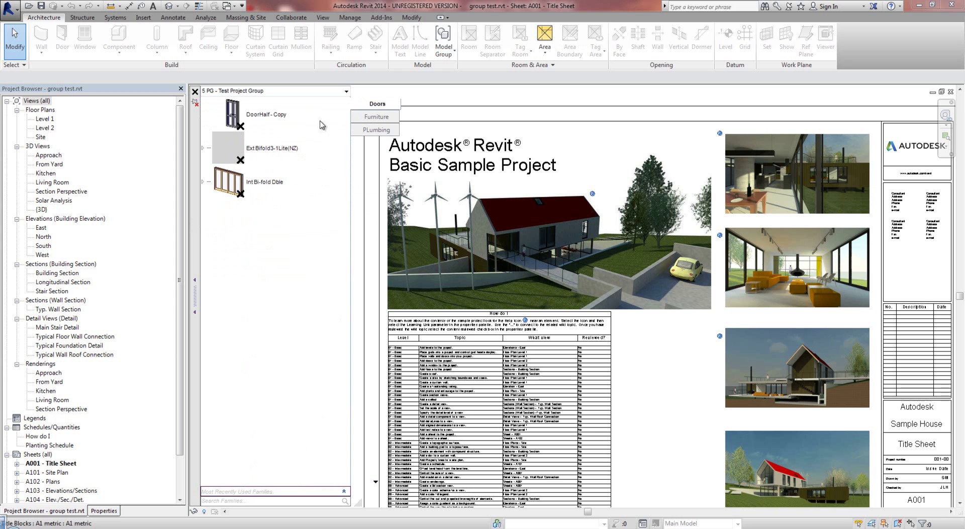
left_click(371, 119)
left_click(375, 128)
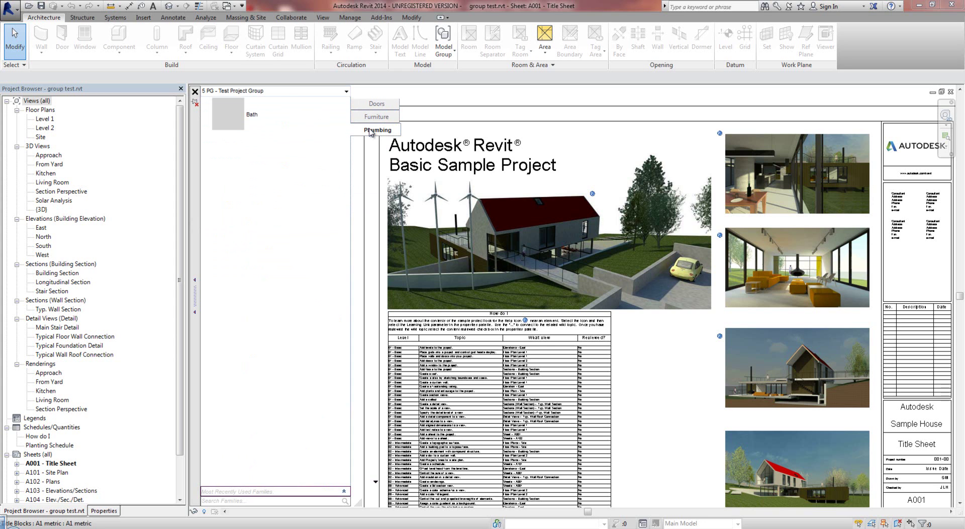
right_click(232, 116)
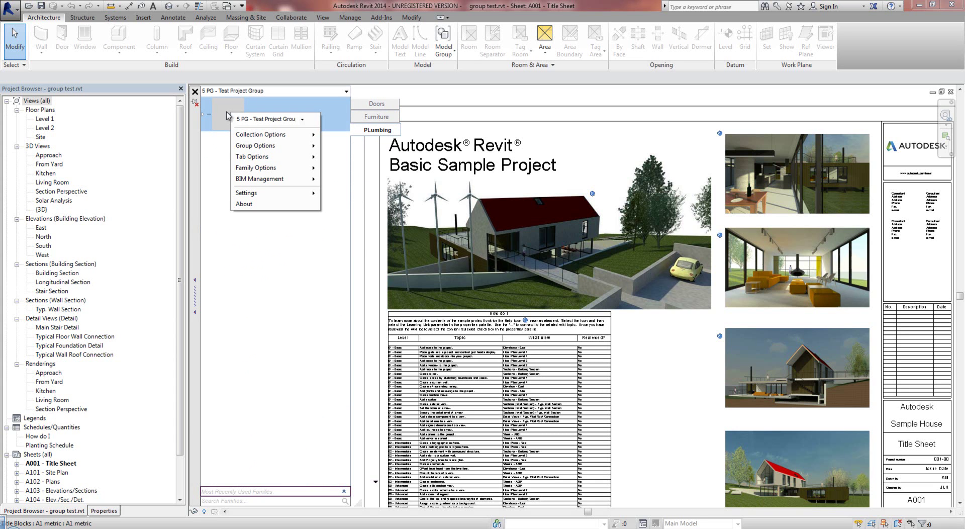
mouse_move(268, 169)
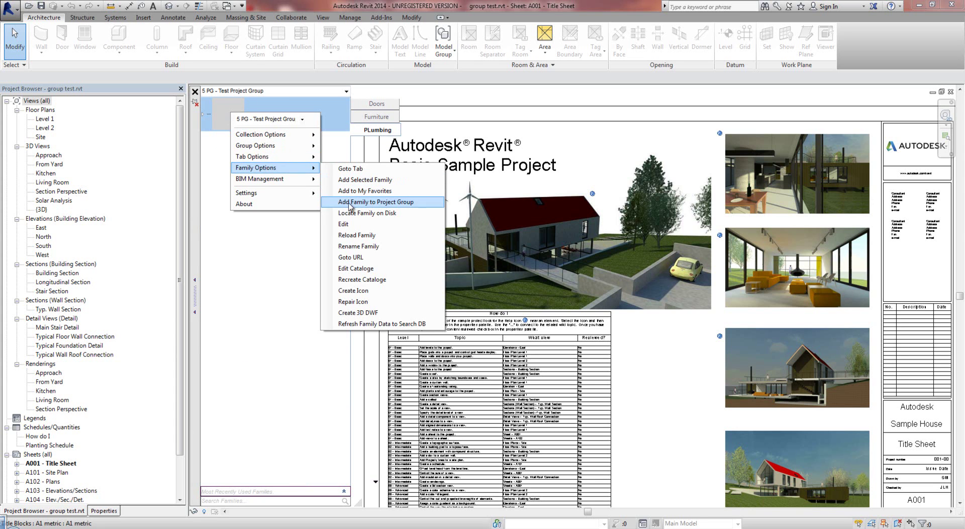
left_click(366, 215)
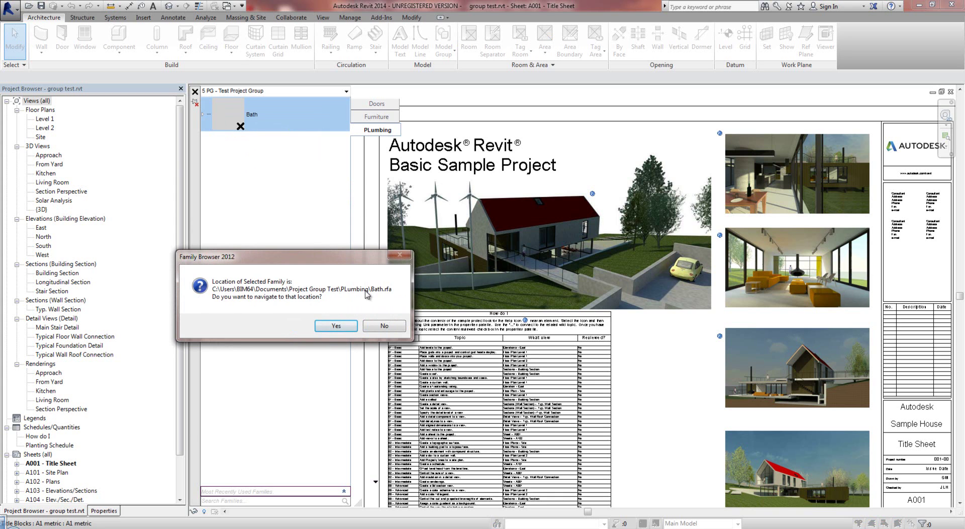
Open Bath.rfa from the PLumbing folder, inspect its 3D View 1, then return to plan.
left_click(334, 325)
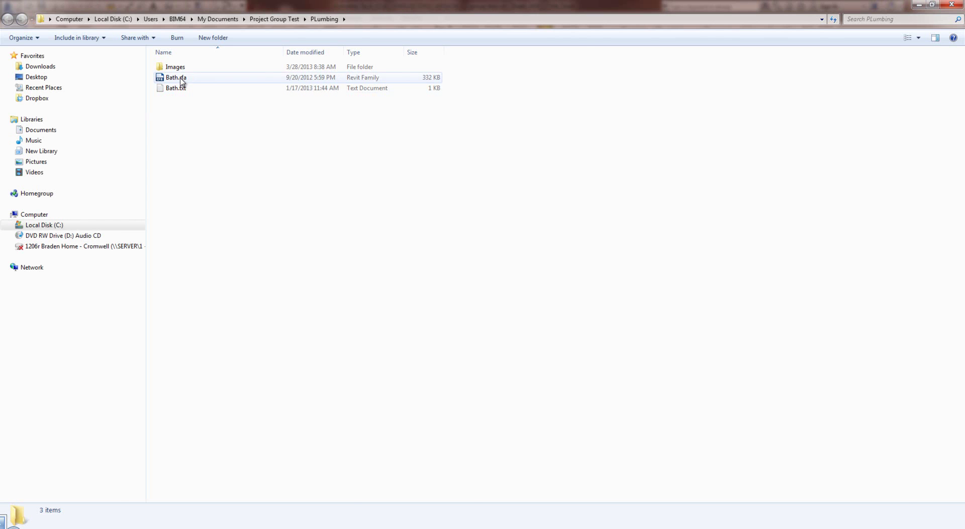
double_click(180, 78)
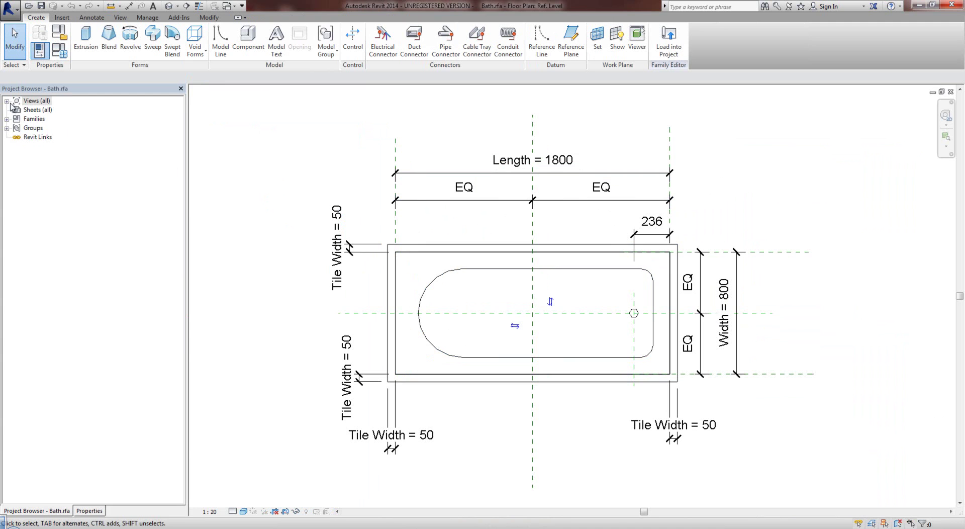
left_click(7, 101)
left_click(17, 128)
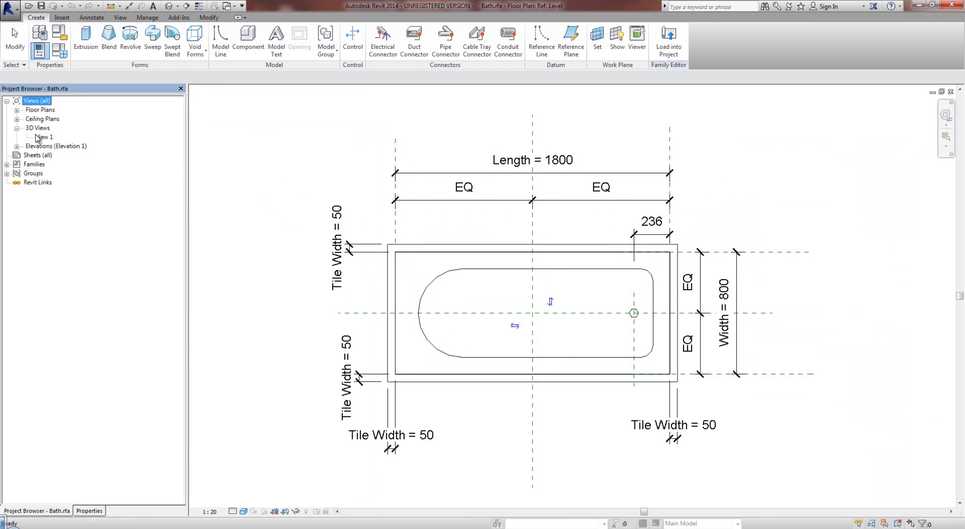
double_click(43, 137)
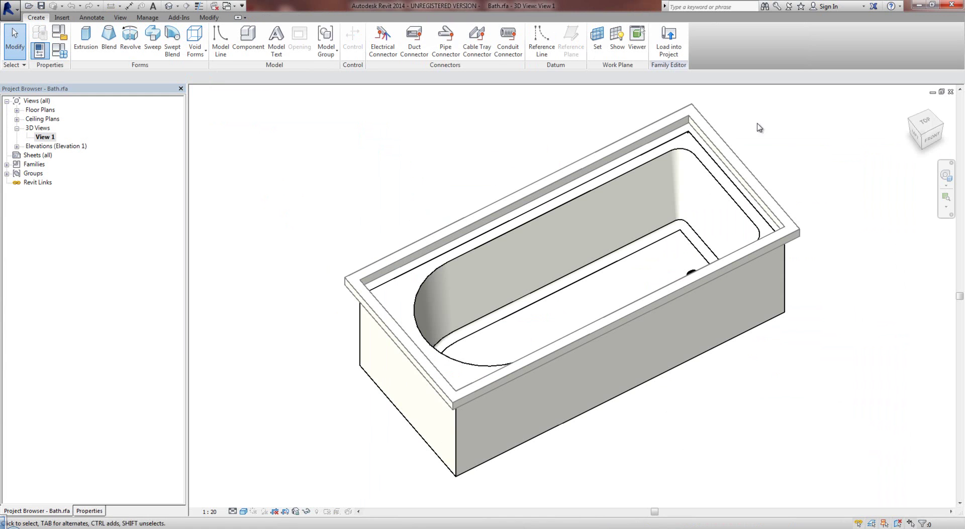
left_click(951, 92)
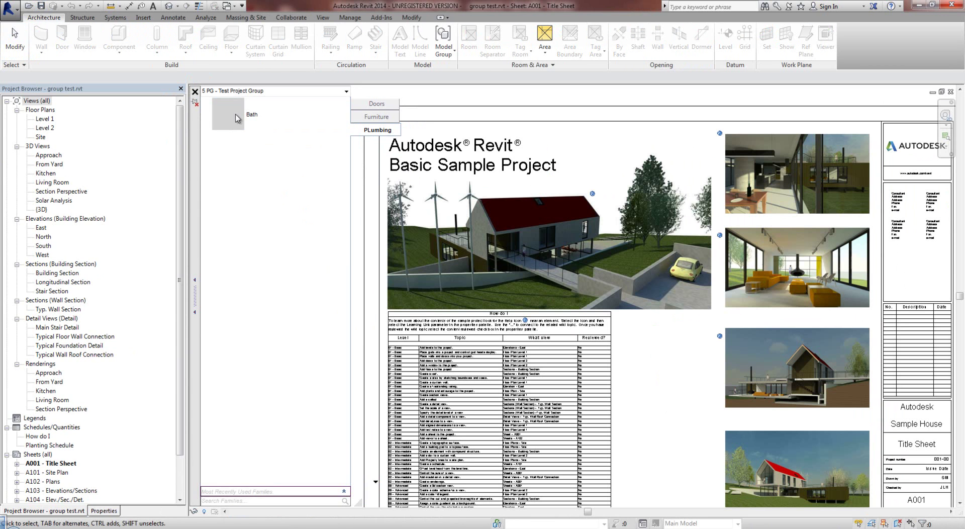
Repair the Bath family's missing icon.
right_click(227, 115)
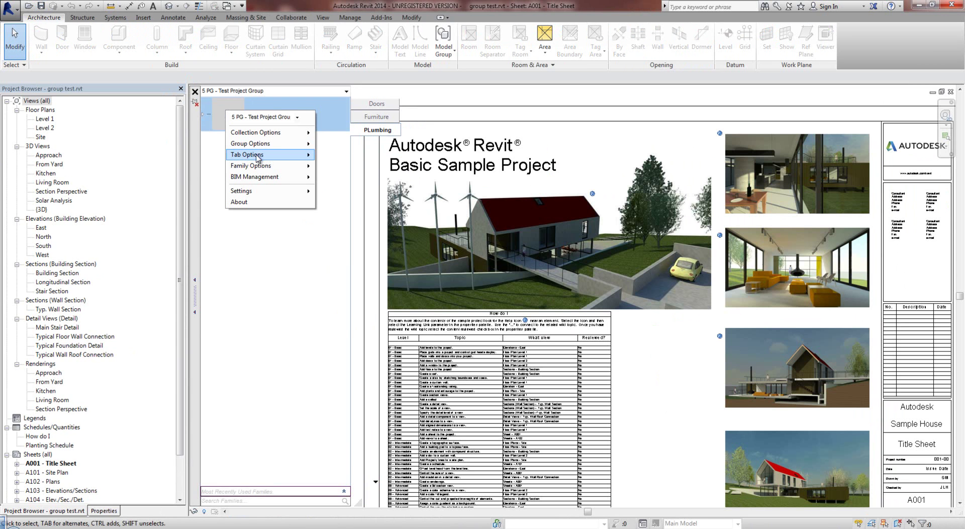
mouse_move(264, 167)
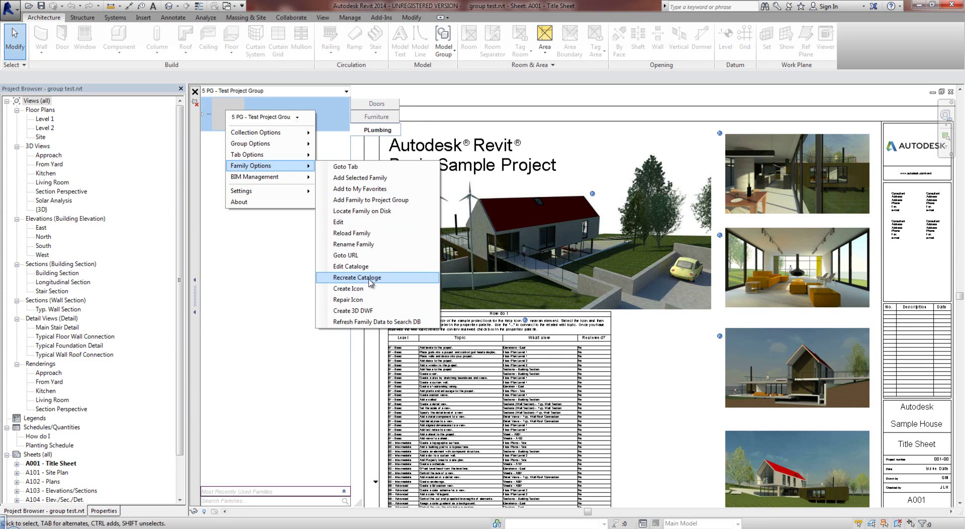
left_click(373, 300)
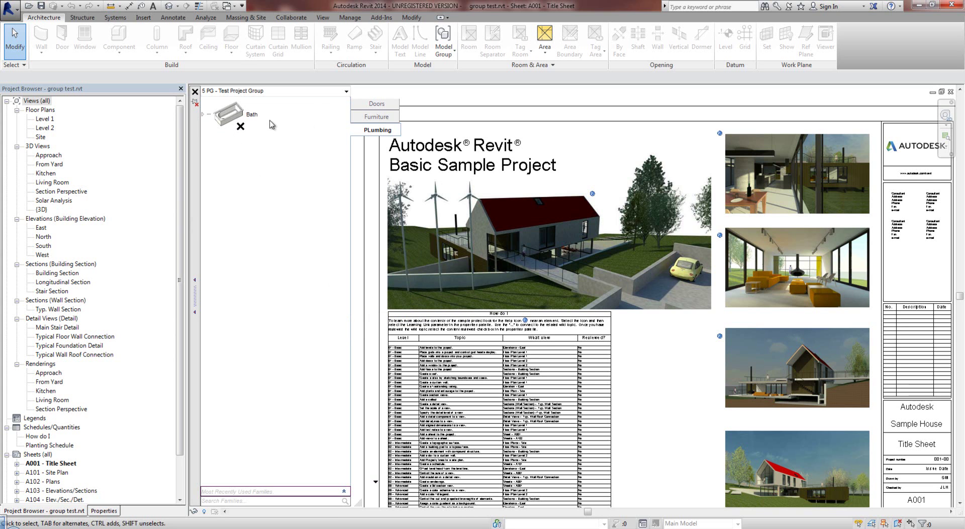
Reload PG - Test Project Group and show its empty Furniture tab.
left_click(346, 91)
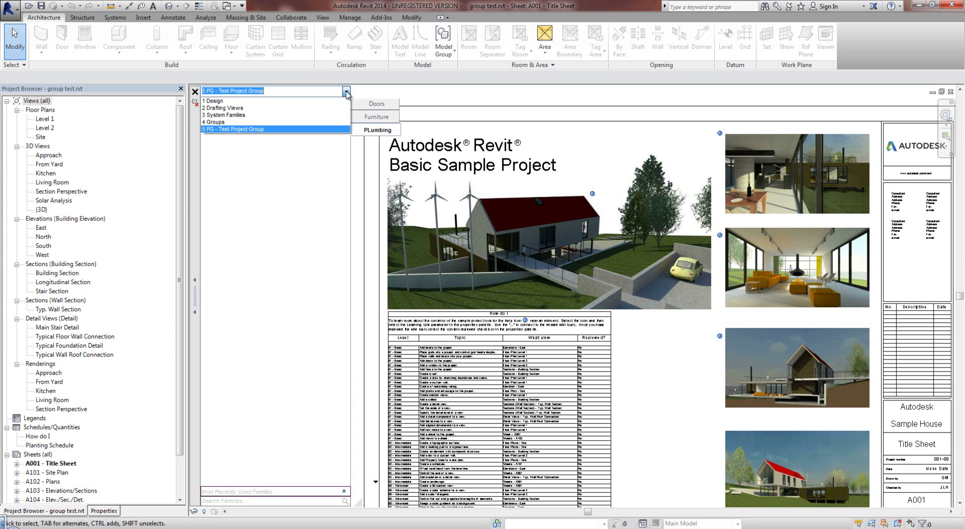
left_click(247, 129)
left_click(377, 117)
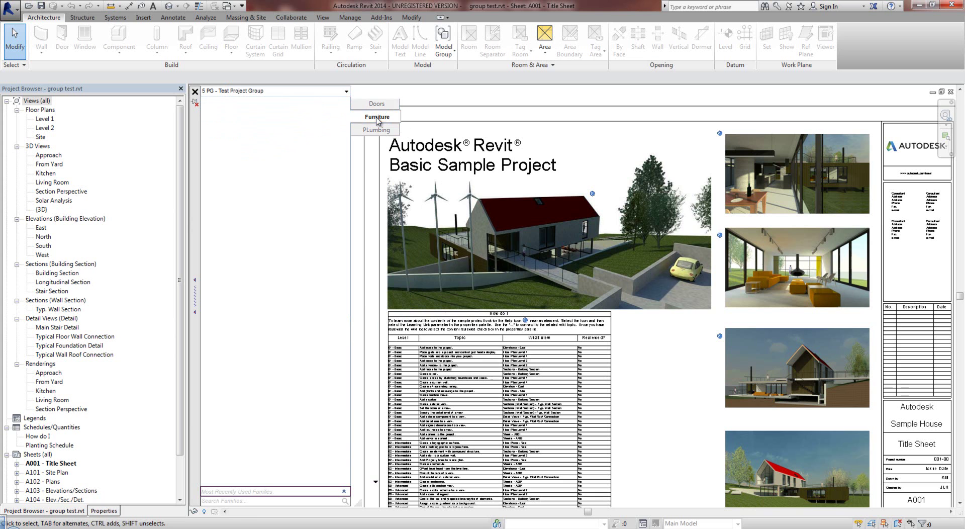
Select a dining chair in the Level 1 plan and file its family under Furniture.
double_click(44, 119)
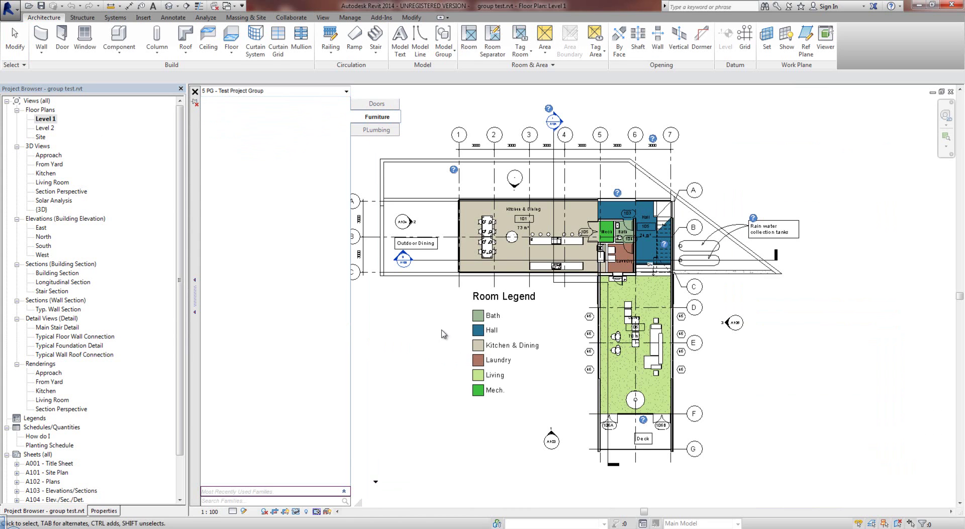
scroll(475, 221, "up", 5)
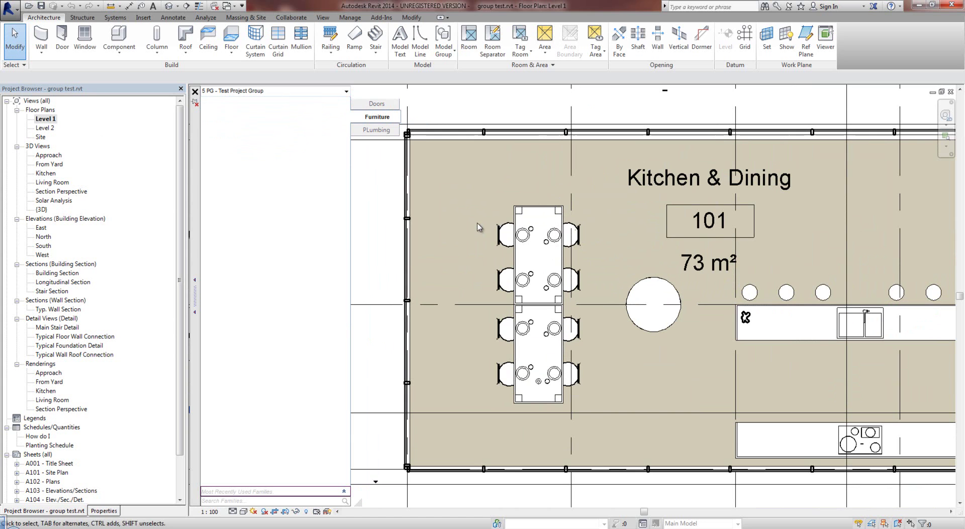
left_click(502, 231)
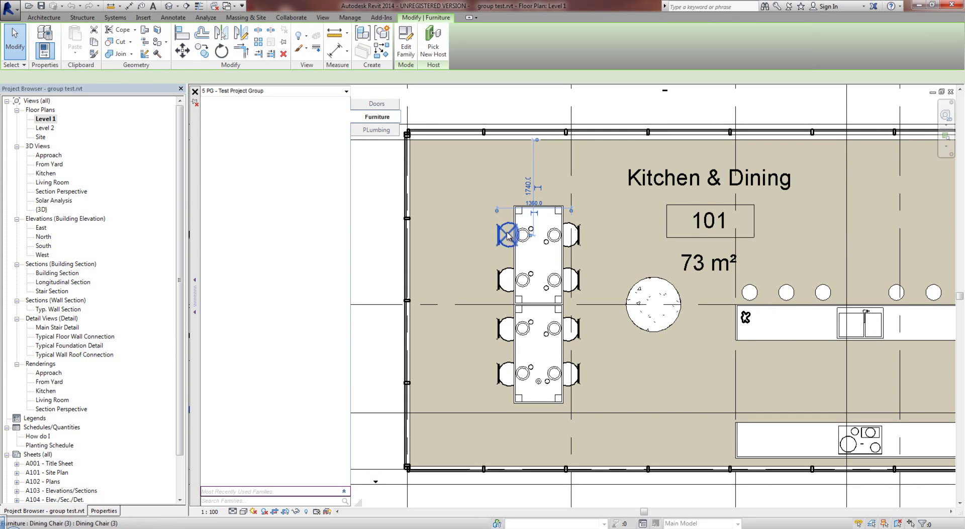
right_click(264, 193)
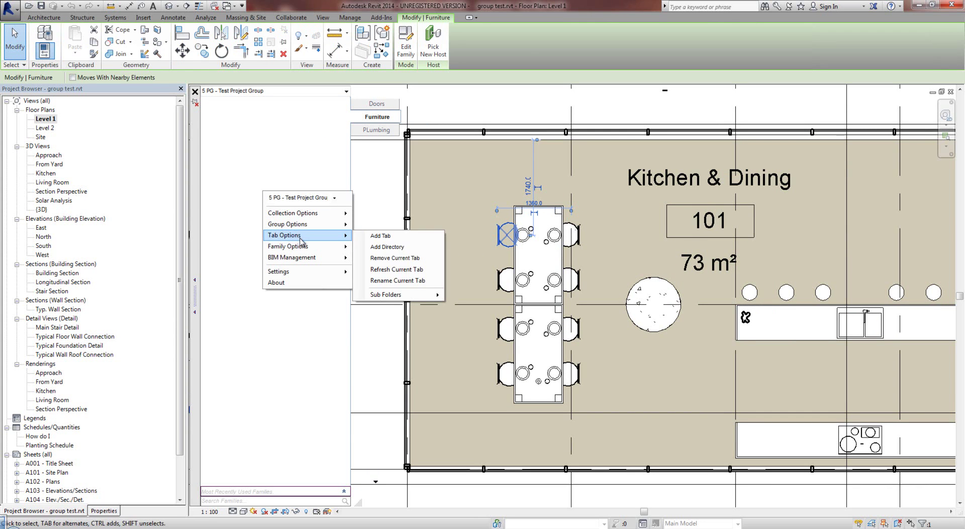
mouse_move(337, 249)
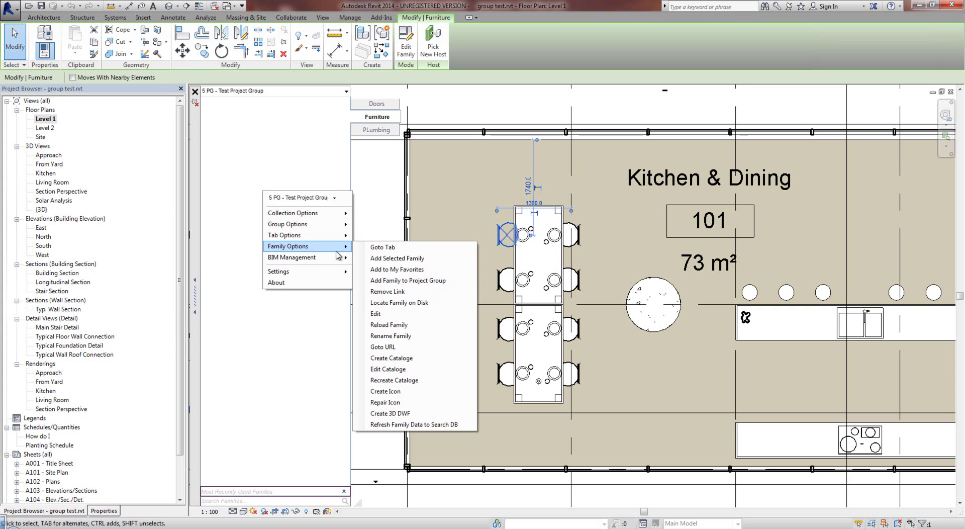
left_click(413, 281)
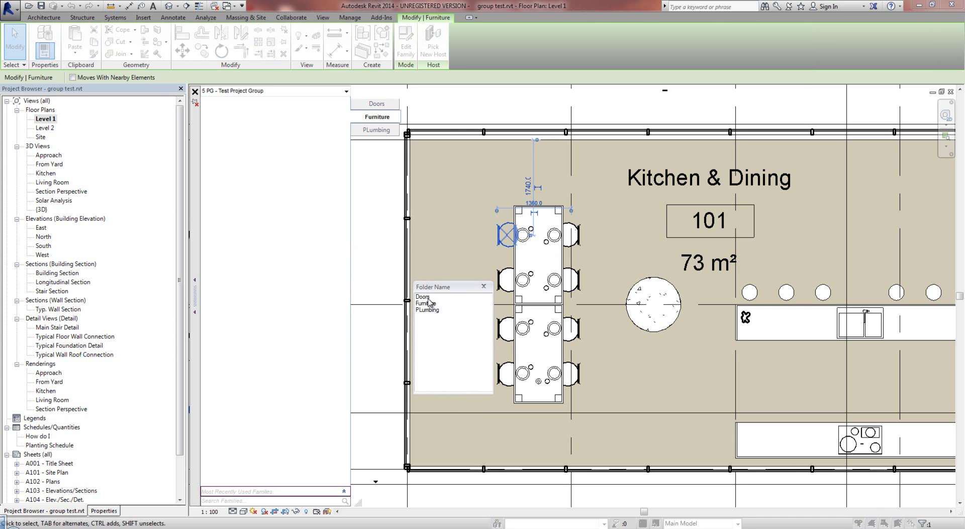
double_click(427, 303)
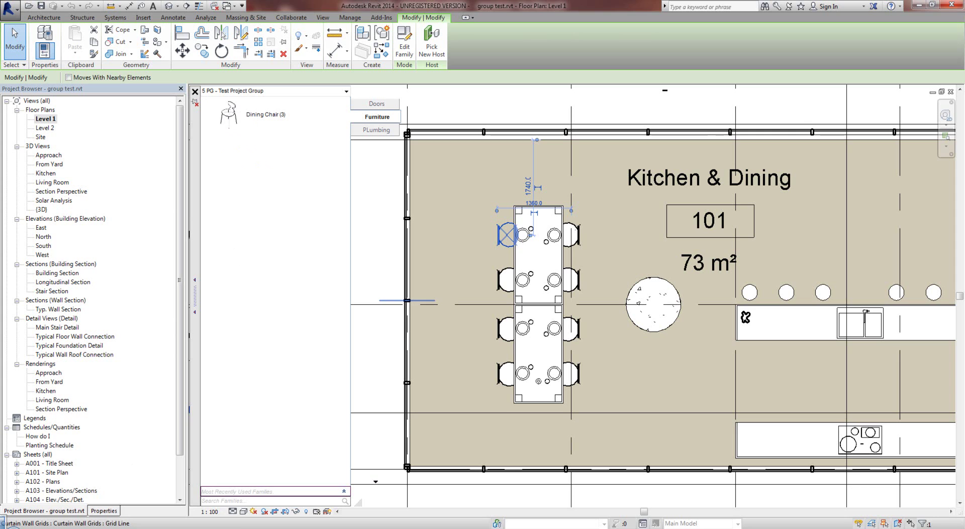
Check the three .rfa door files in Explorer's Doors folder, then minimise Explorer.
mouse_move(101, 518)
left_click(70, 504)
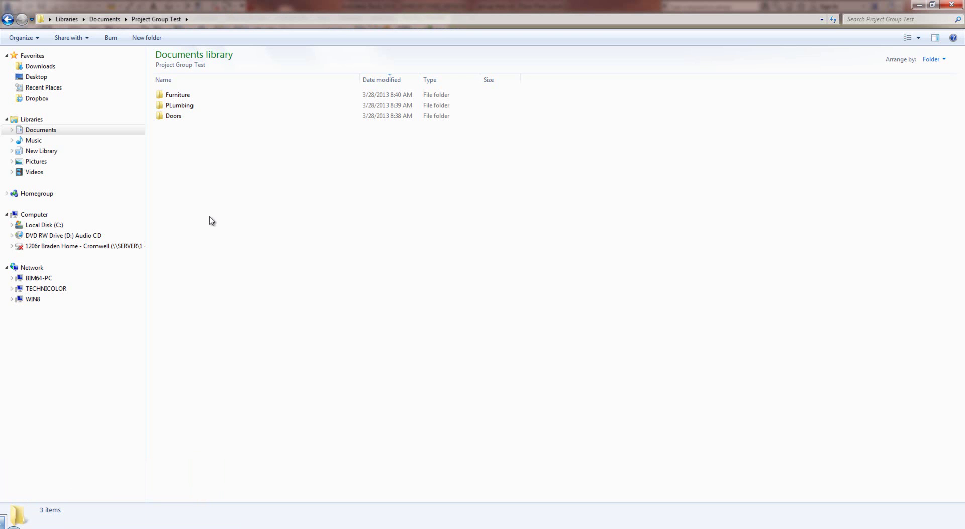
double_click(178, 117)
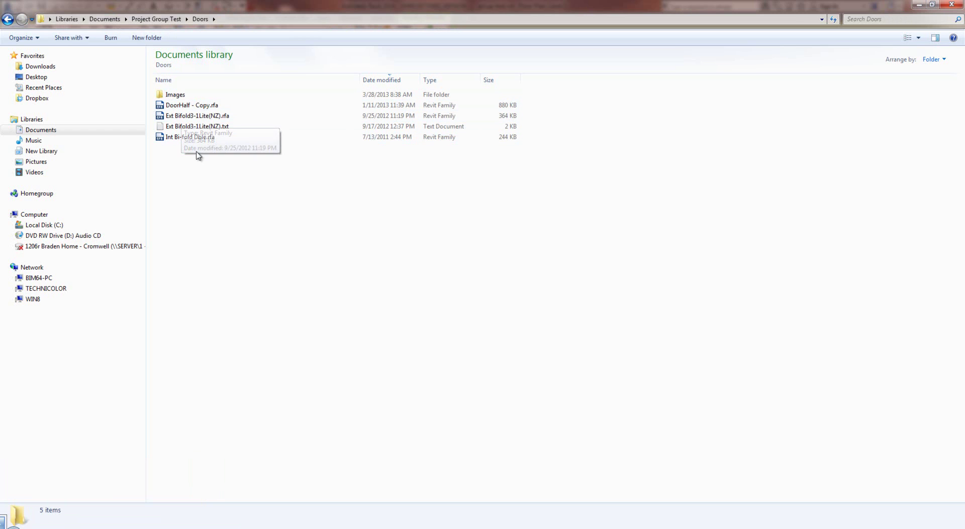
left_click(8, 20)
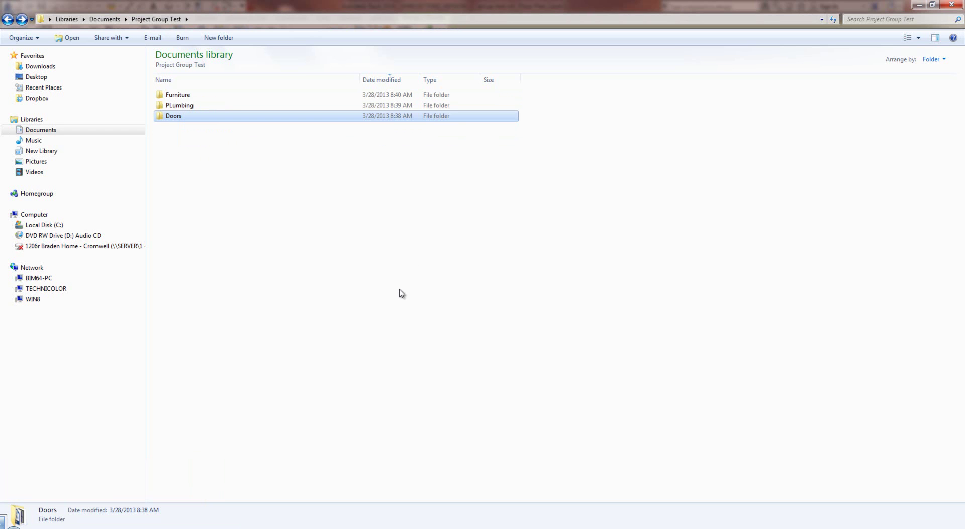
left_click(920, 4)
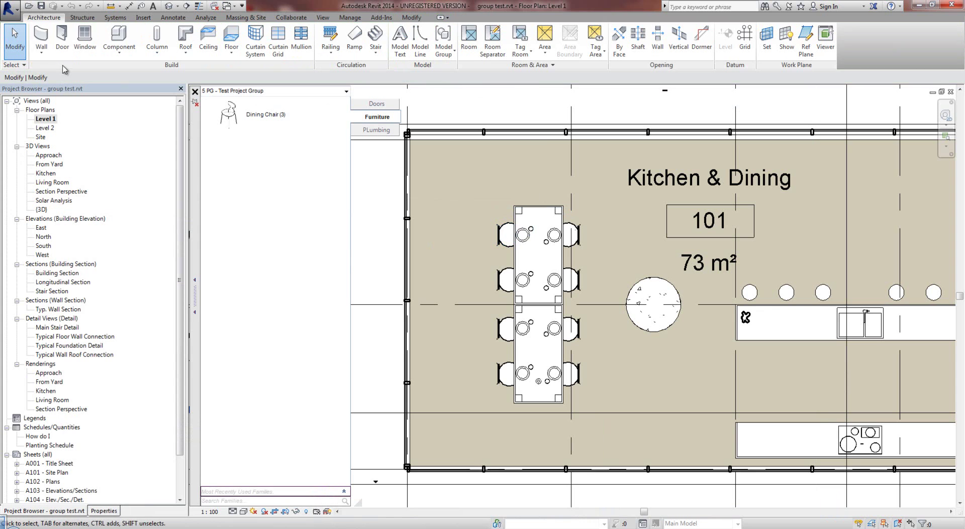
Create a new metric project with template <None>, then check the family browser's group list.
left_click(12, 17)
left_click(31, 45)
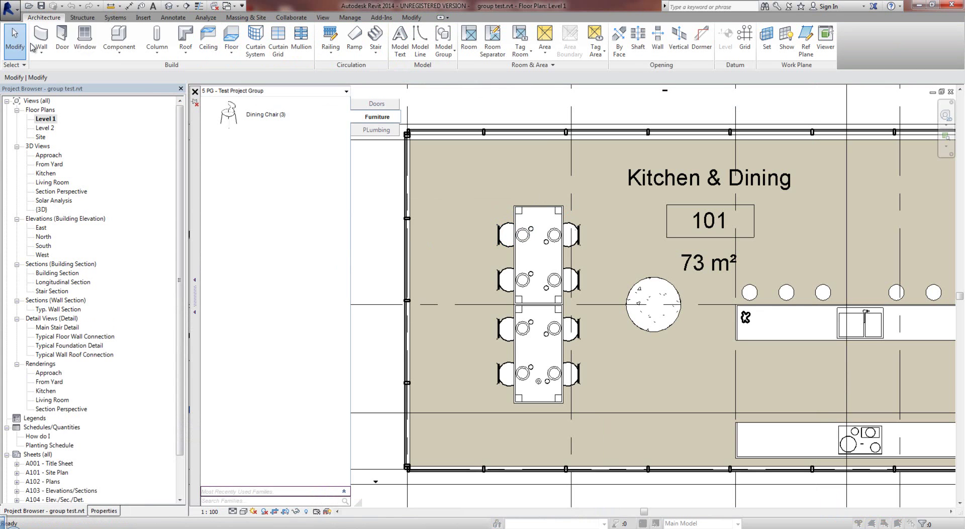
left_click(450, 251)
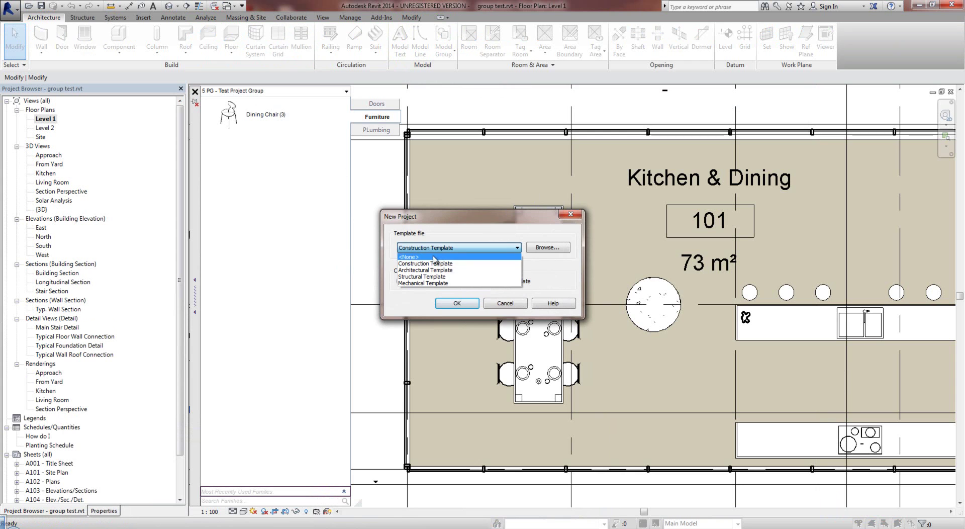
left_click(435, 255)
left_click(437, 302)
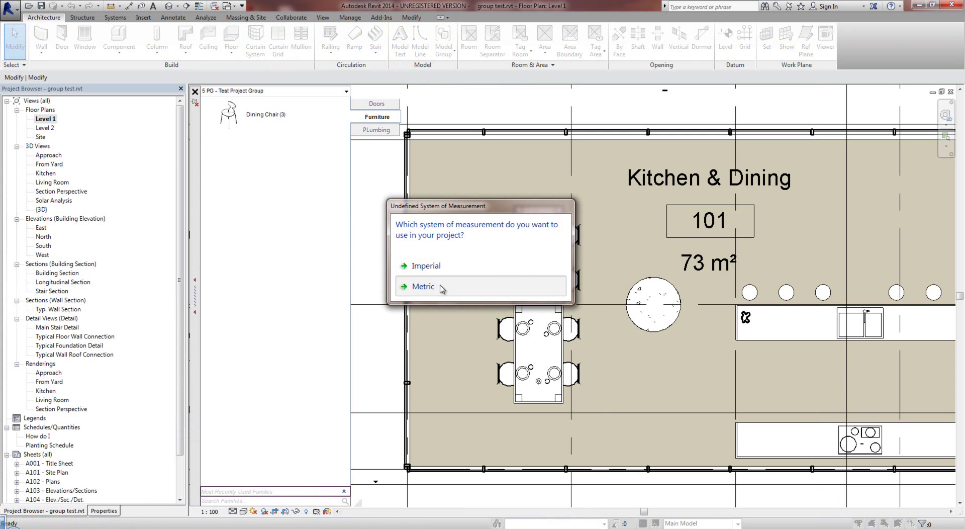
left_click(440, 286)
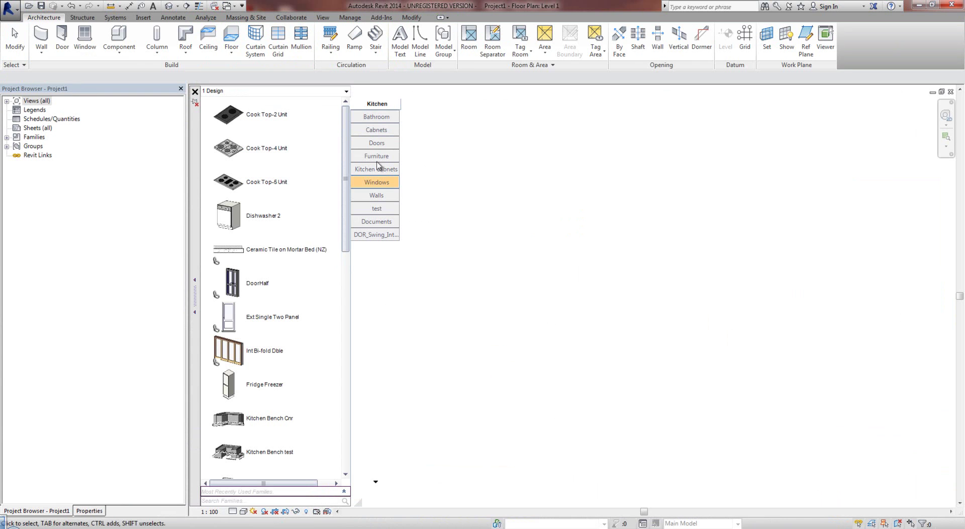
left_click(346, 91)
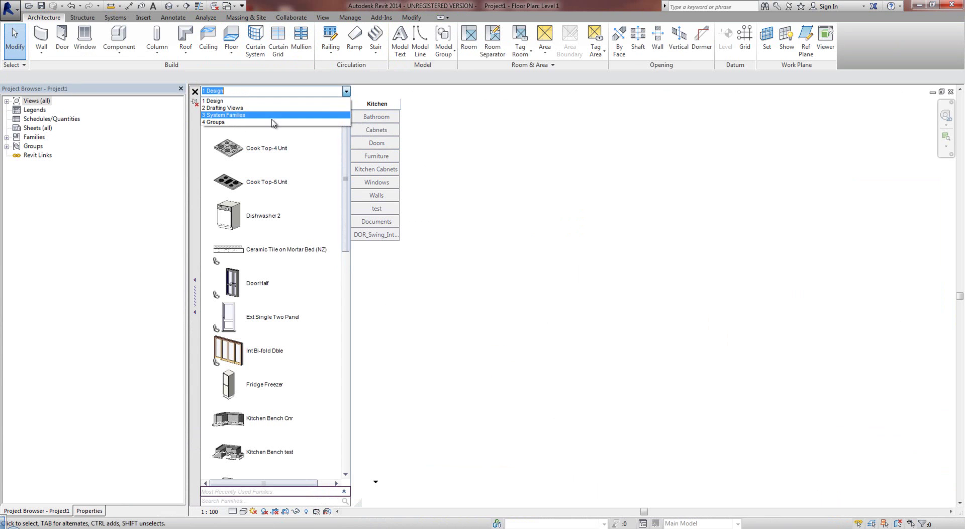
left_click(650, 330)
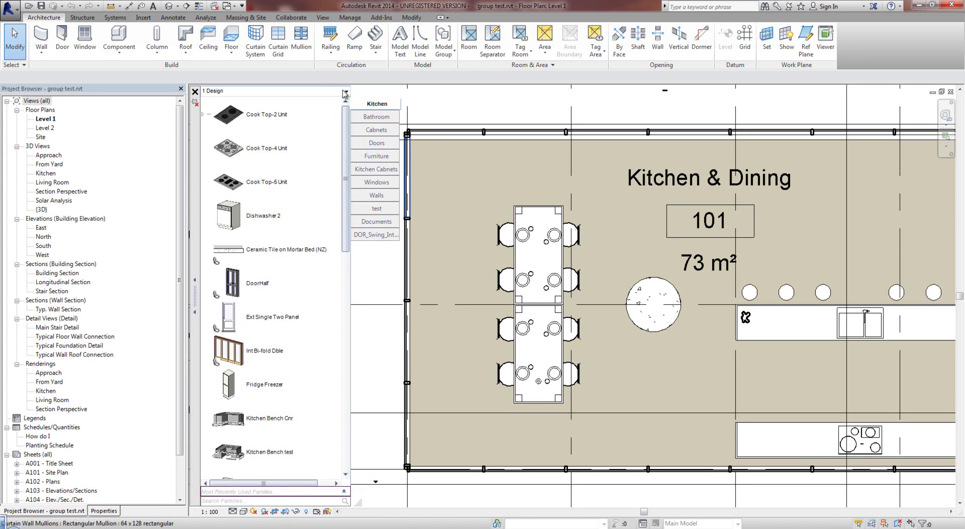
Switch the family browser to the 5 PG - Test Project Group.
left_click(346, 91)
left_click(236, 124)
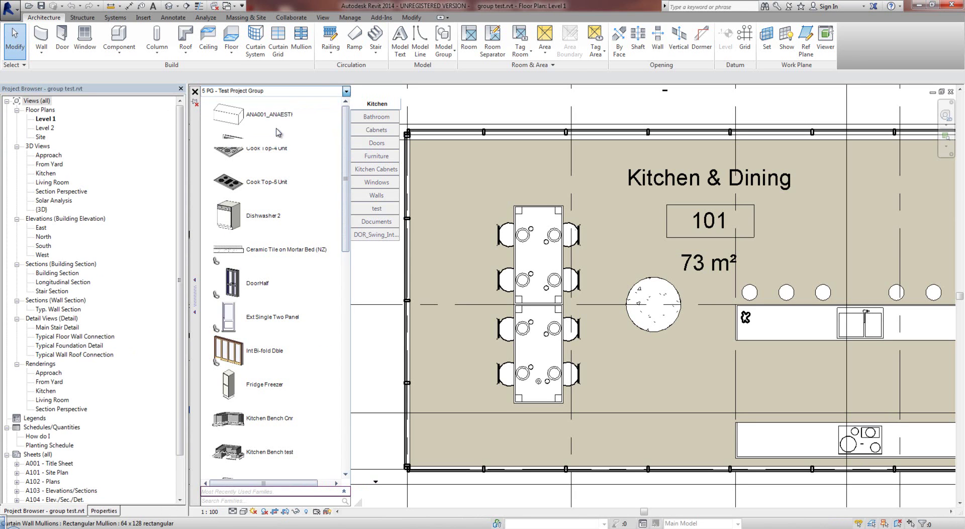